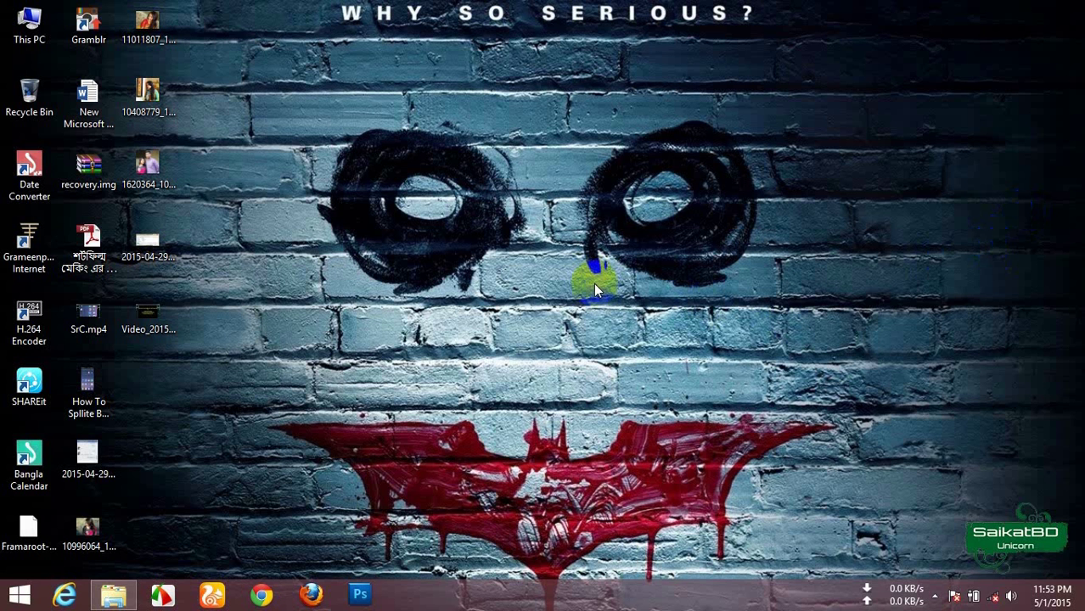
Bring up the ROM folder on Photo Collection (G:) and create a folder named Stock in it
left_click(128, 593)
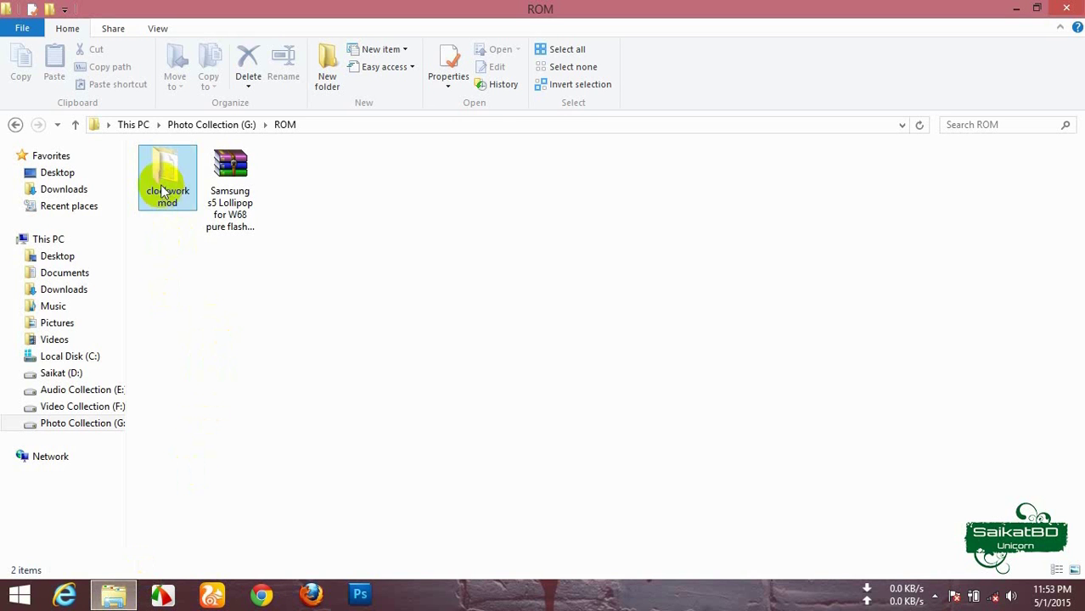
left_click(166, 208)
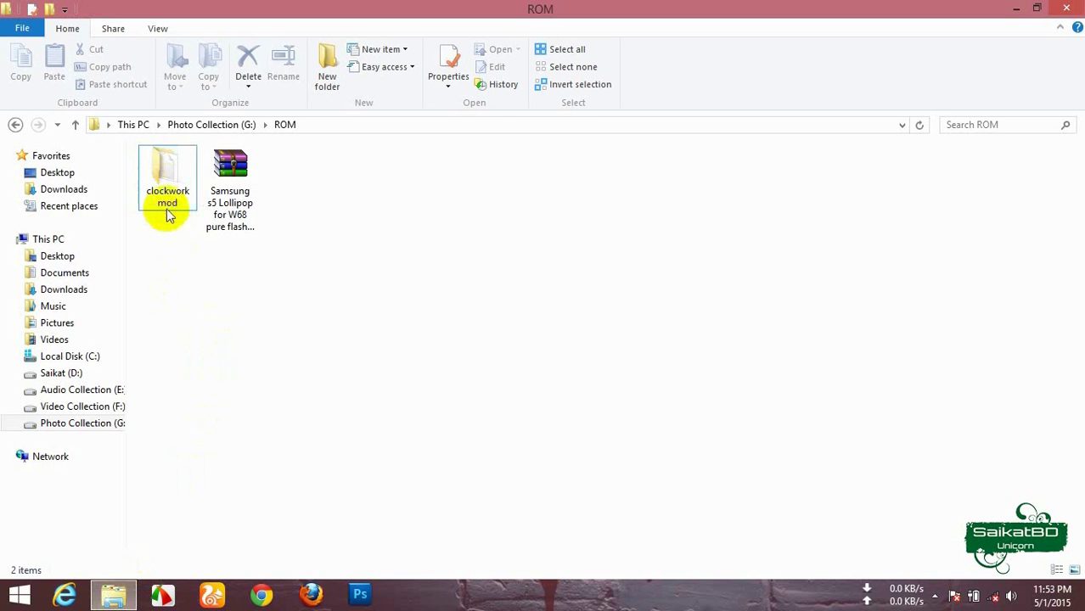
left_click(168, 201)
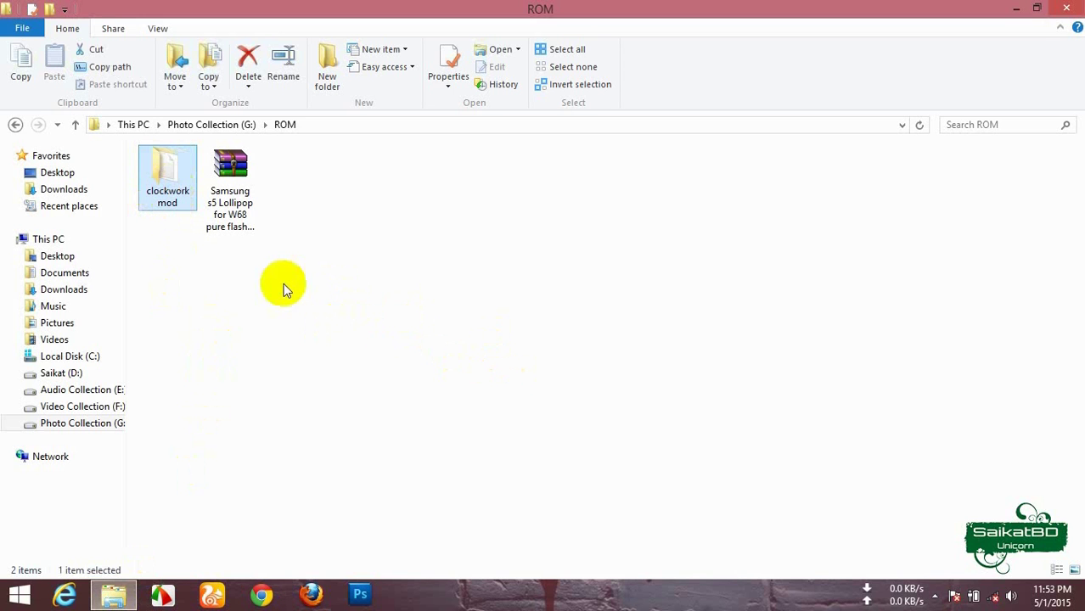
left_click(233, 180)
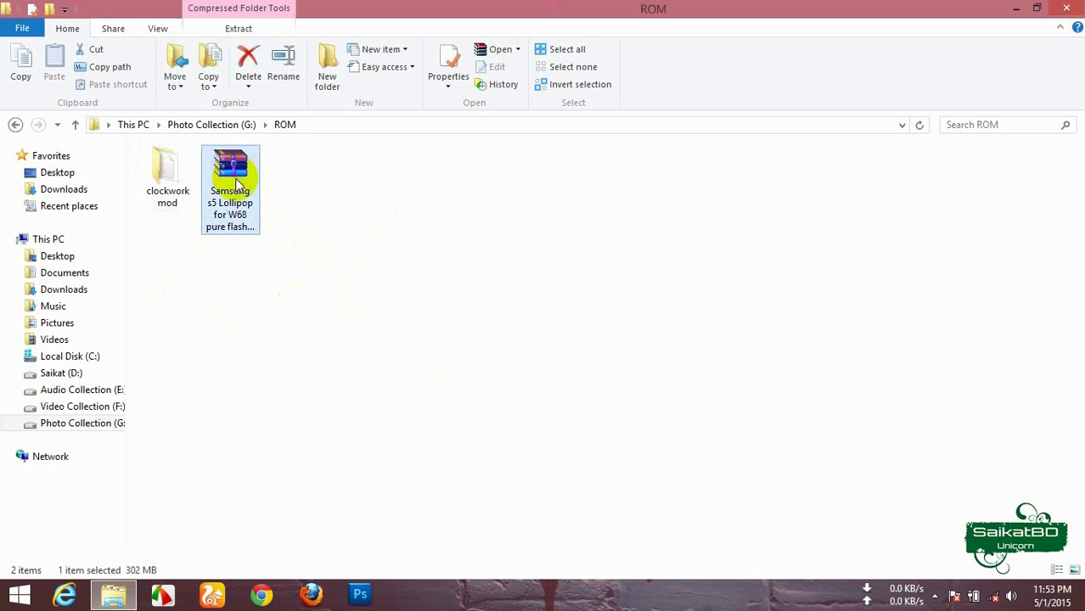
left_click(286, 274)
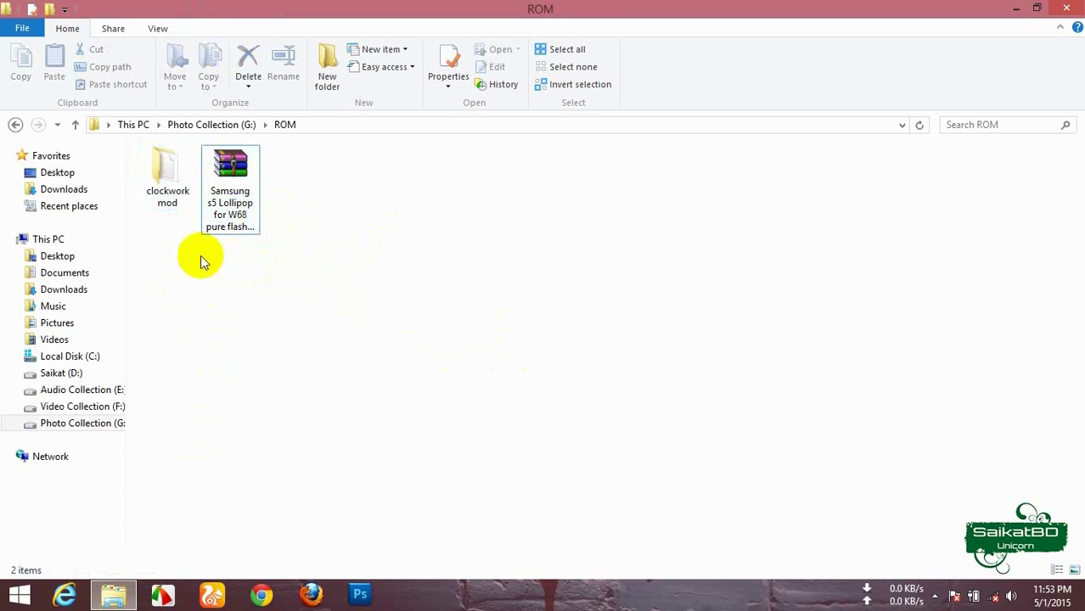
left_click(330, 81)
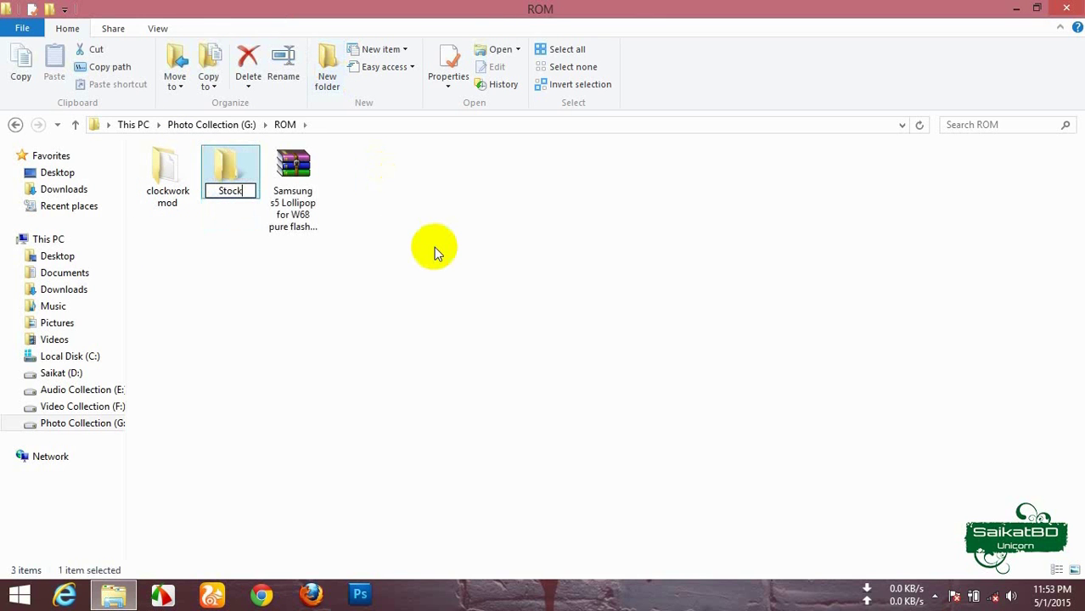
key("Return")
Copy boot.img and system.ext4.tar.a from the dated backup folder inside clockworkmod
double_click(166, 195)
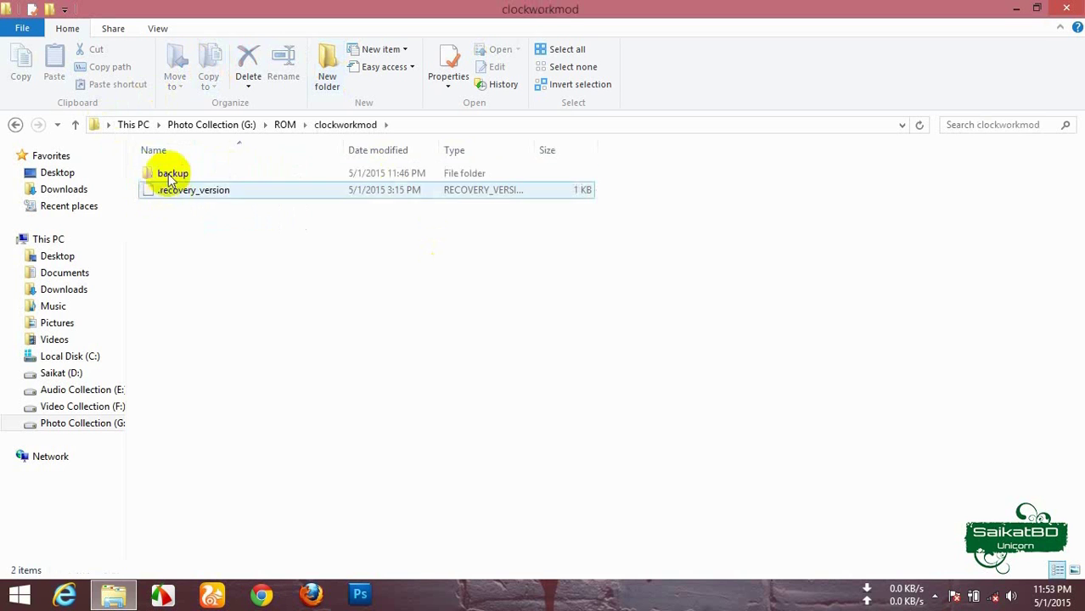
double_click(169, 175)
double_click(174, 175)
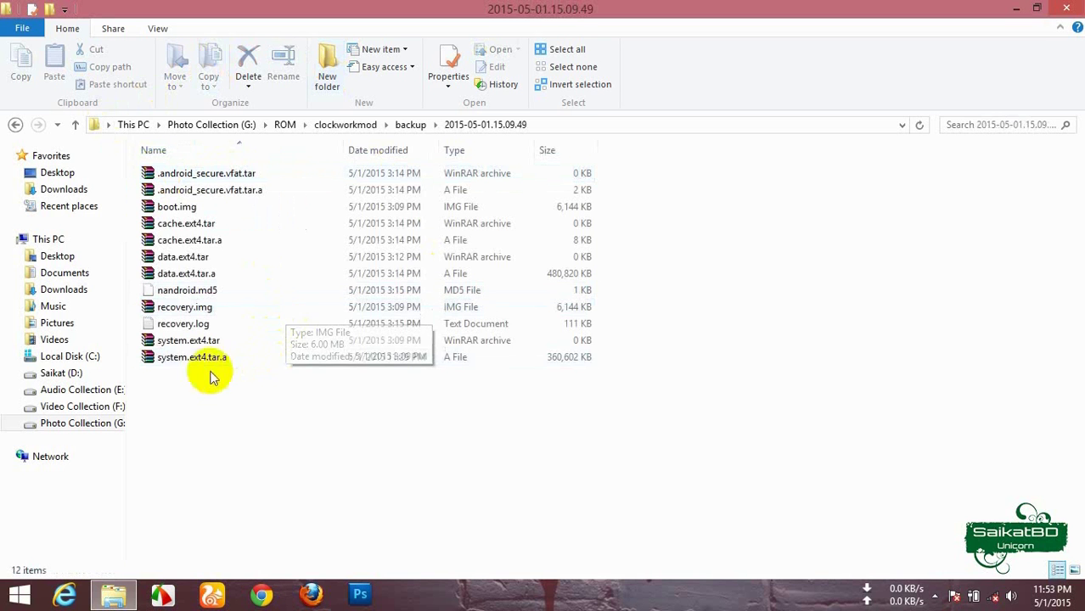
left_click(186, 360)
left_click(181, 363)
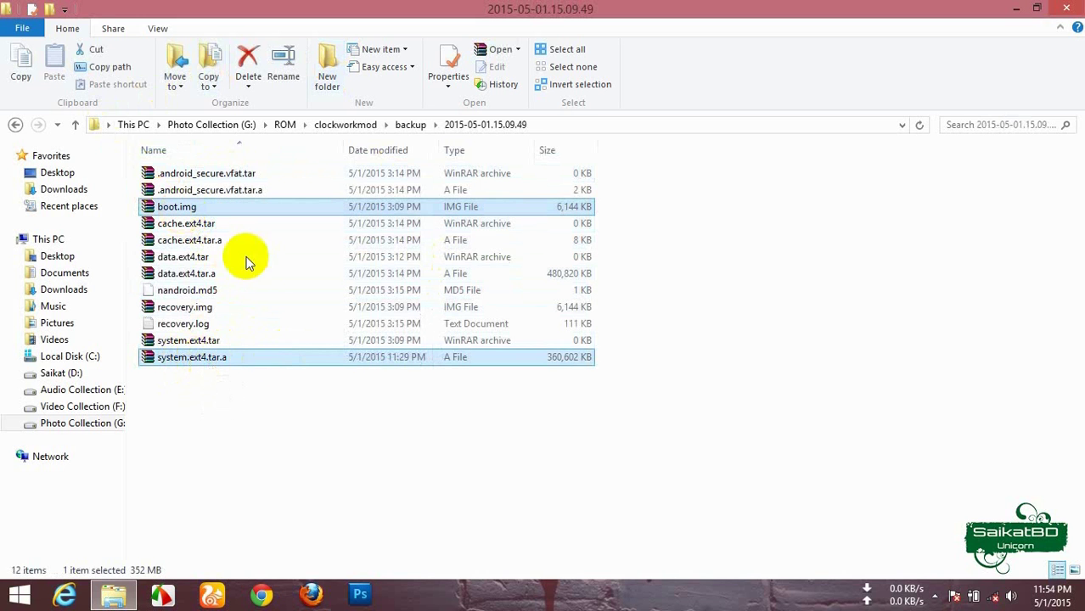
left_click(187, 206, "ctrl")
right_click(197, 207)
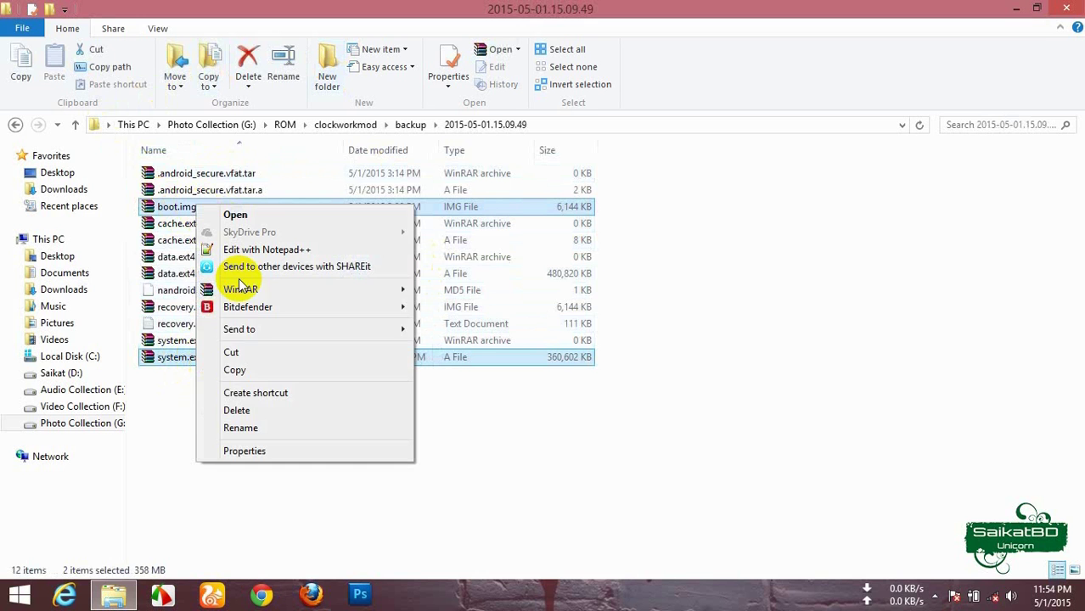
left_click(234, 370)
Return to the ROM folder and paste the two copied backup files into the Stock folder
left_click(16, 125)
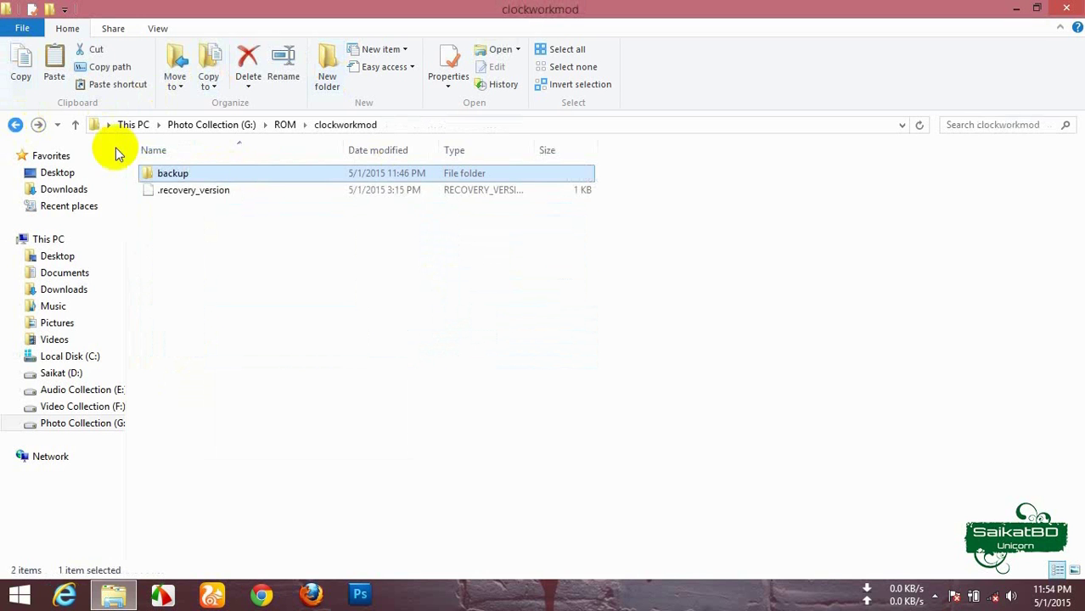
left_click(17, 125)
double_click(223, 173)
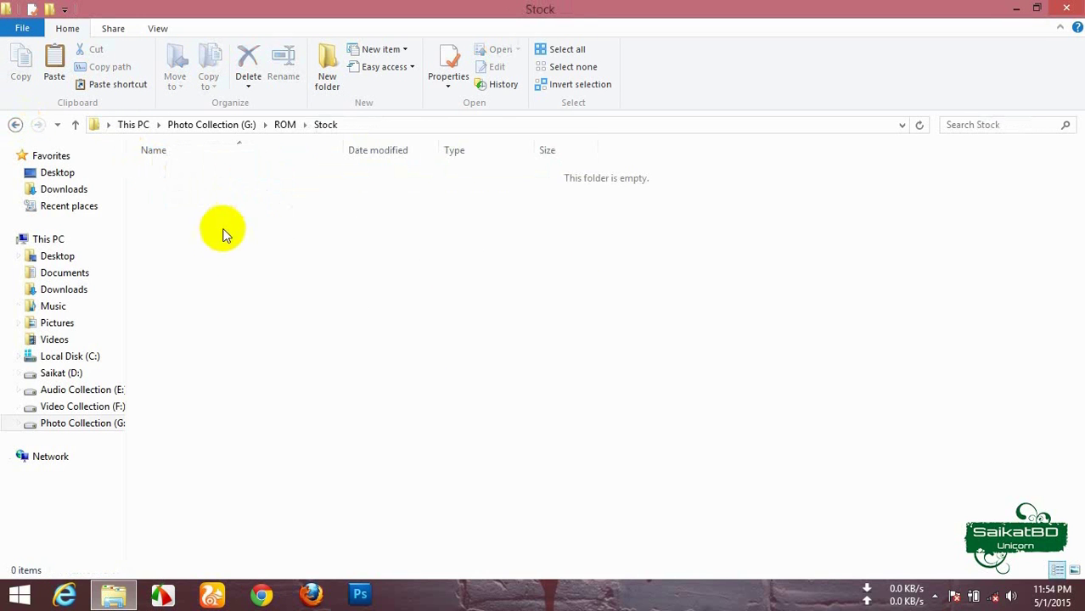
right_click(223, 234)
left_click(262, 376)
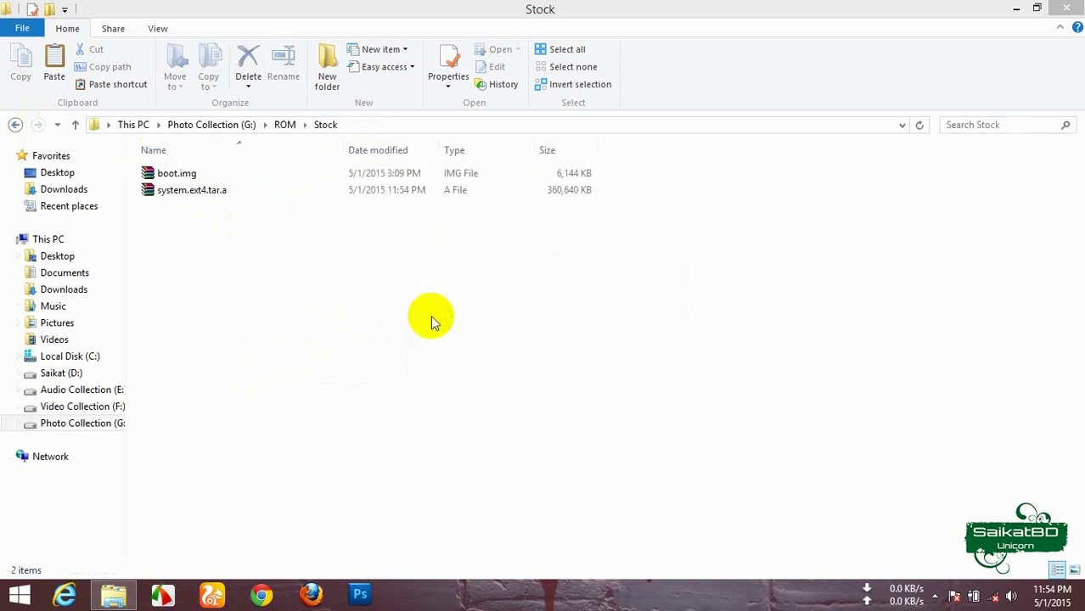
Go back to the ROM folder and delete the clockworkmod folder
left_click(15, 124)
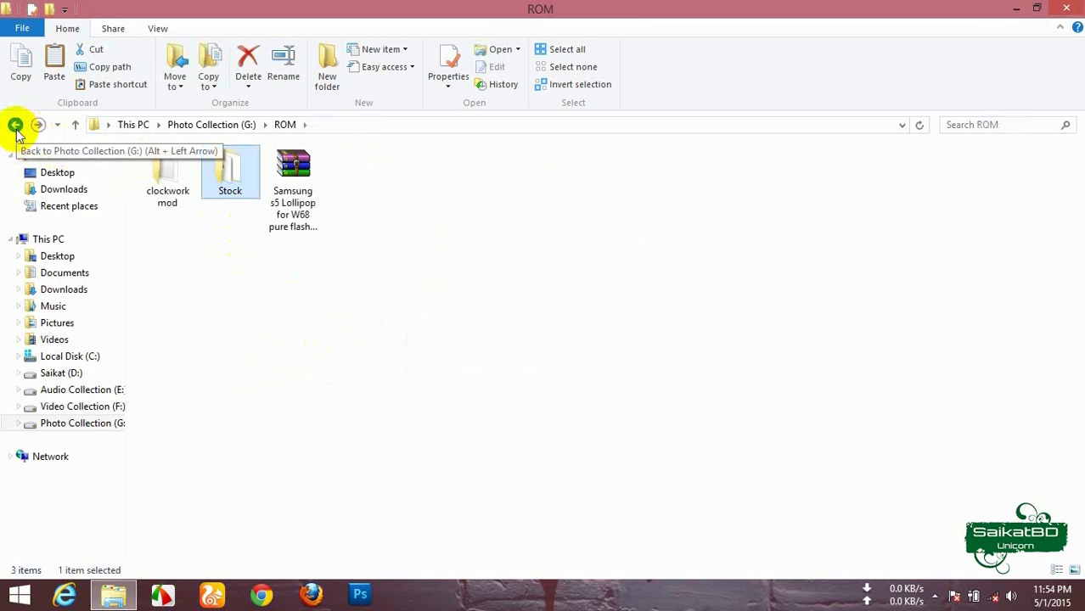
left_click(180, 180)
key("Delete")
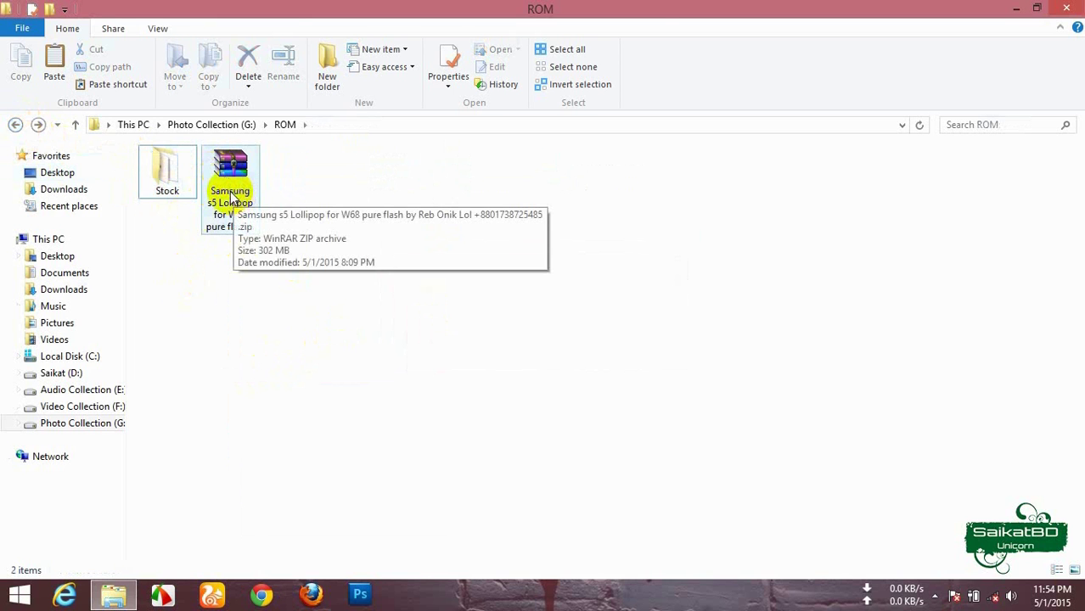
Extract the Samsung s5 Lollipop for W68 zip with WinRAR into a folder of the same name
left_click(222, 190)
right_click(218, 183)
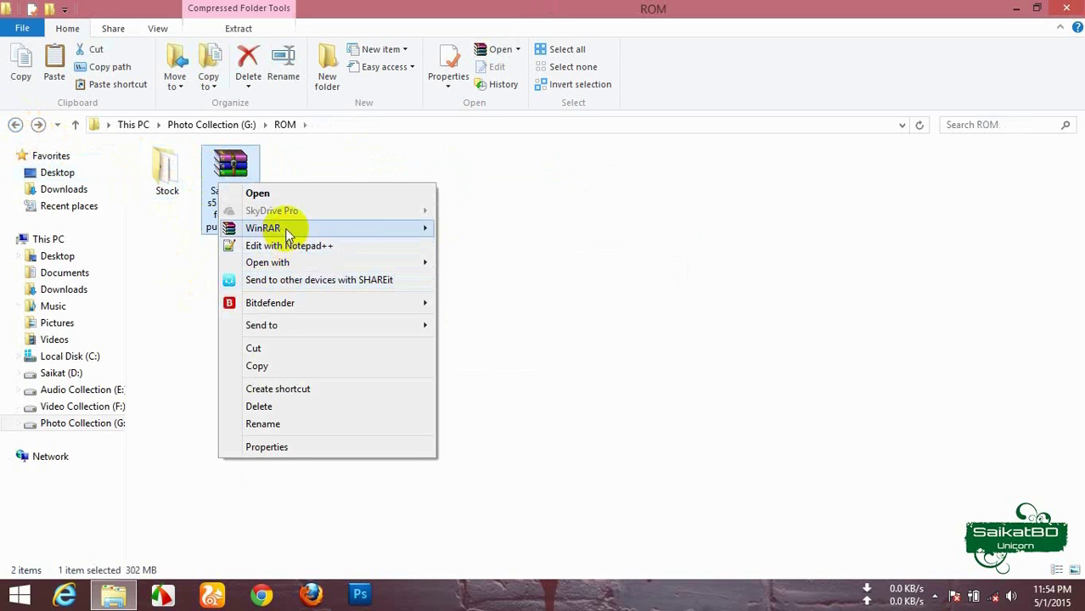
mouse_move(412, 226)
left_click(472, 283)
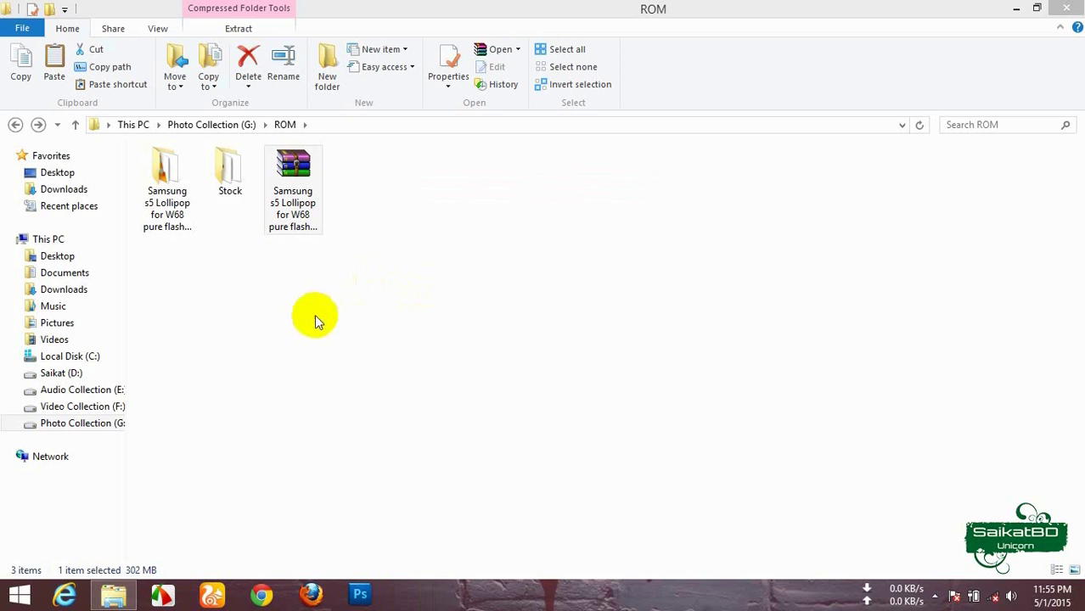
Delete the original Samsung s5 Lollipop zip archive from the ROM folder
left_click(285, 181)
right_click(287, 180)
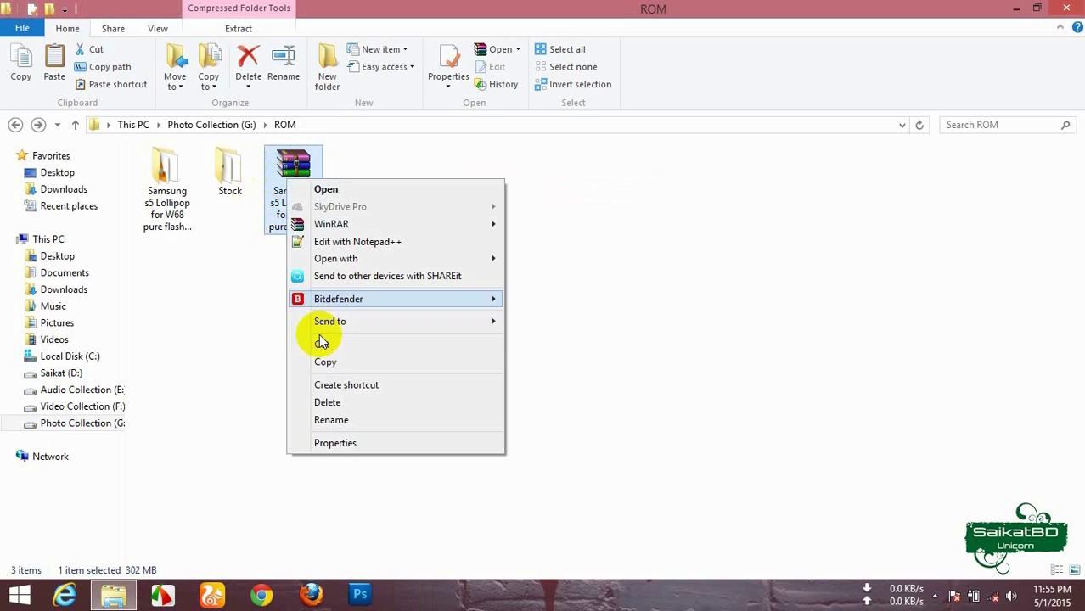
left_click(332, 402)
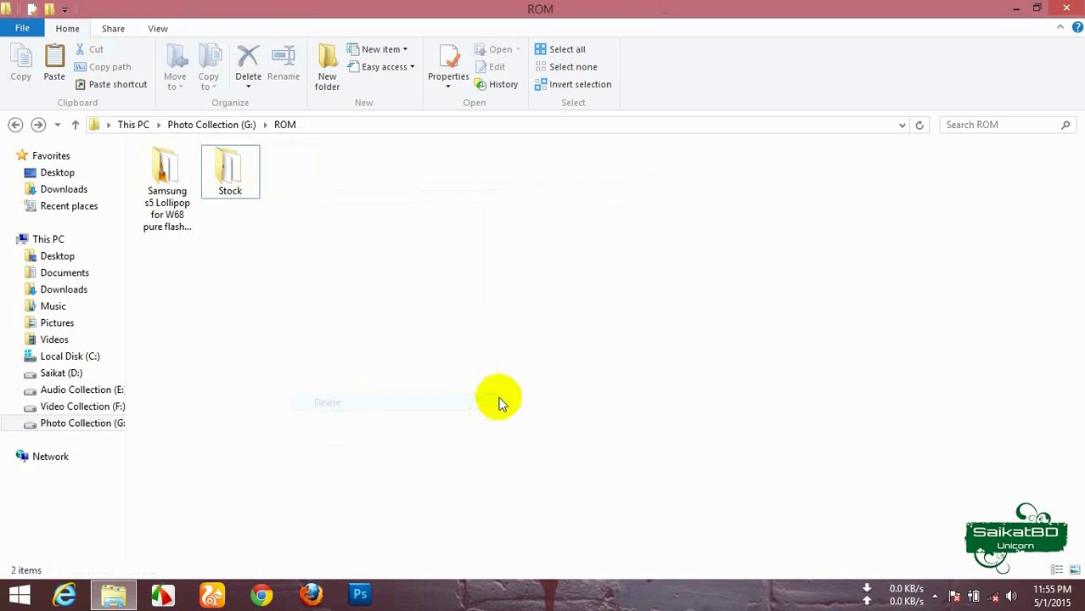
Rename the extracted Samsung s5 Lollipop folder to Custom
left_click(169, 185)
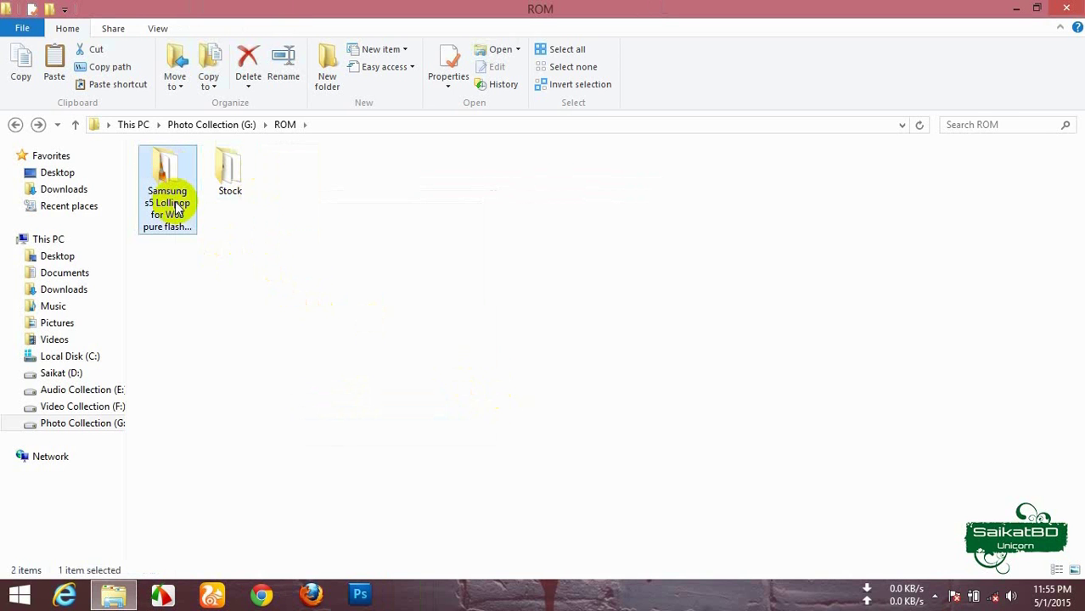
right_click(175, 188)
left_click(230, 545)
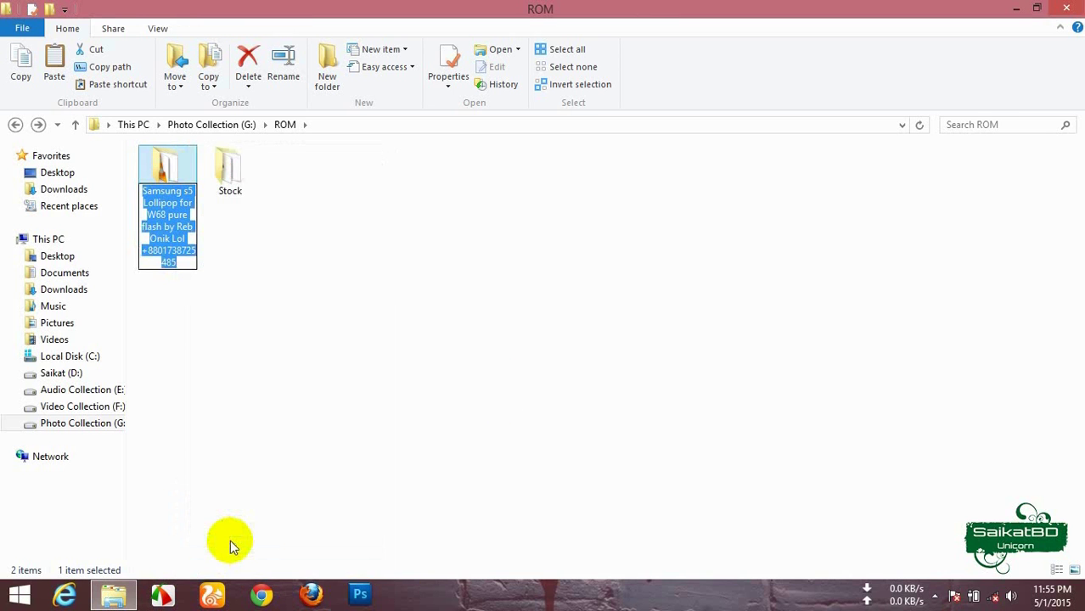
key("BackSpace")
type("Custom")
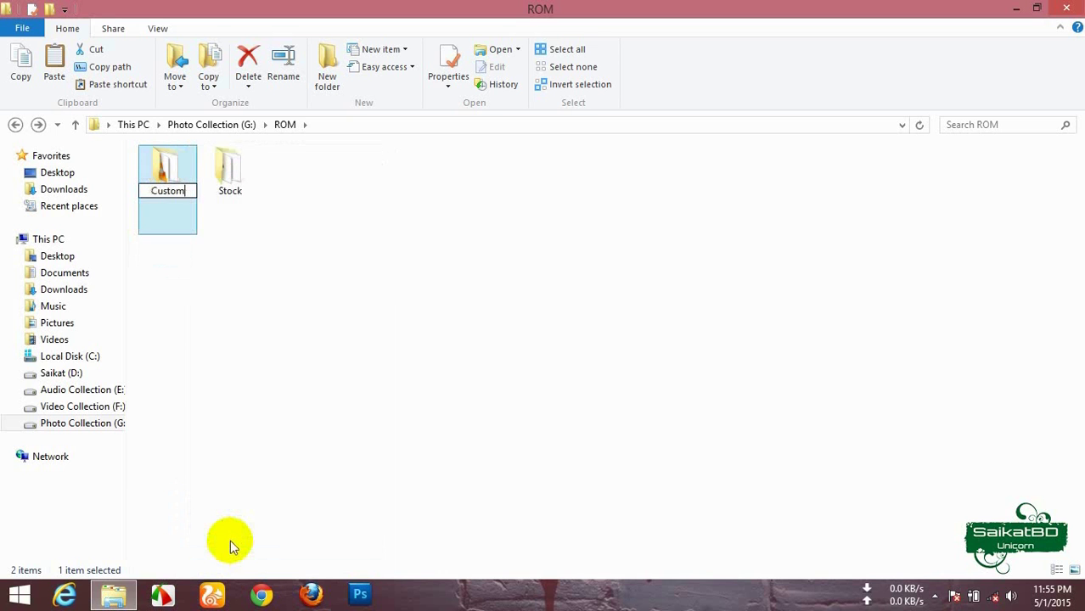
key("Return")
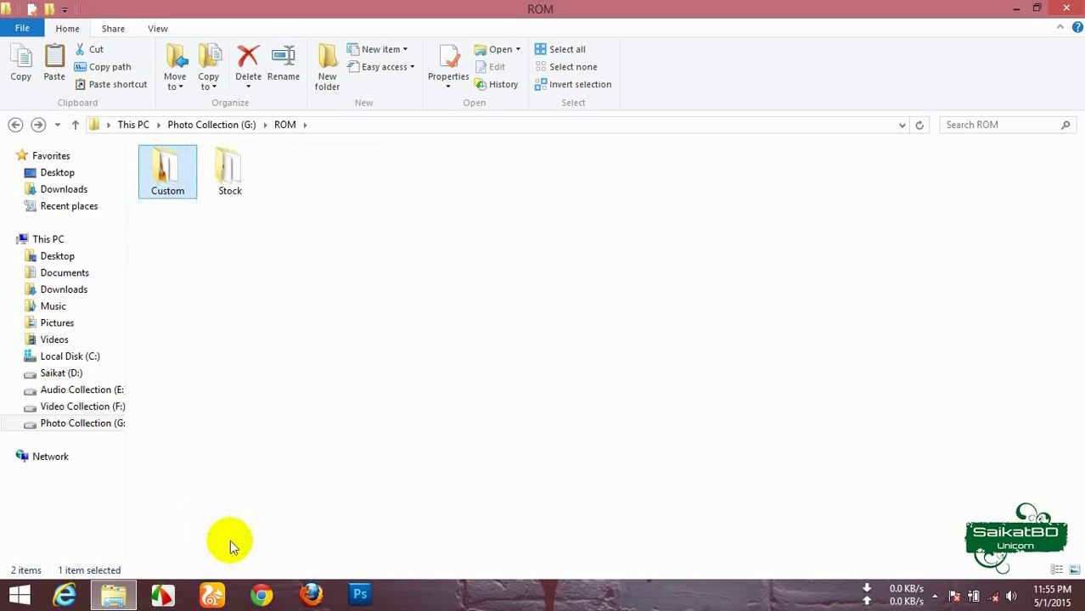
Rename system.ext4.tar.a in the Stock folder to system.ext4.tar, accepting the extension change
double_click(241, 175)
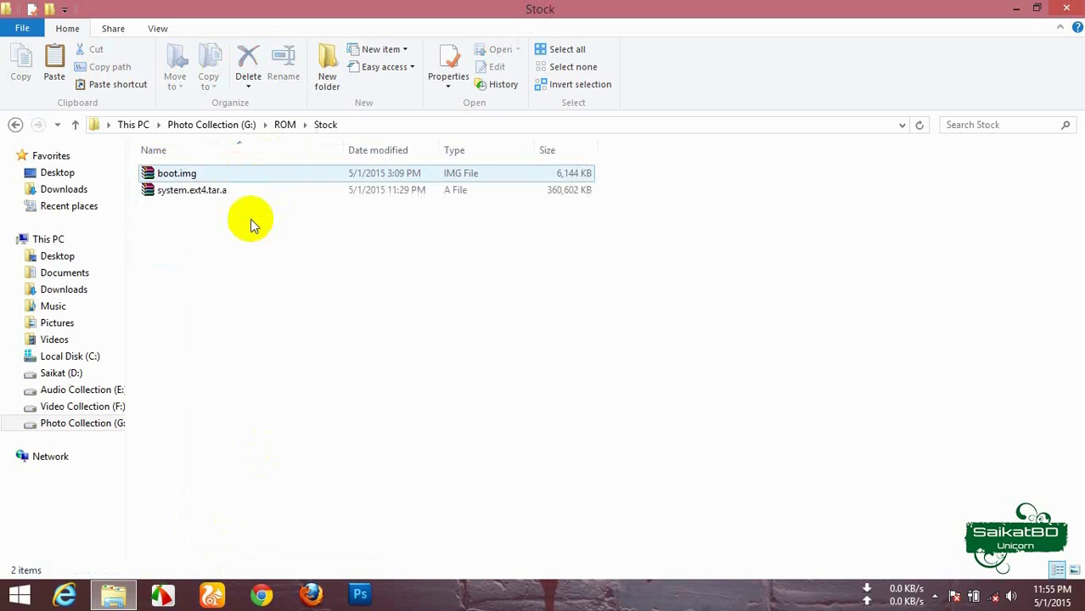
left_click(174, 192)
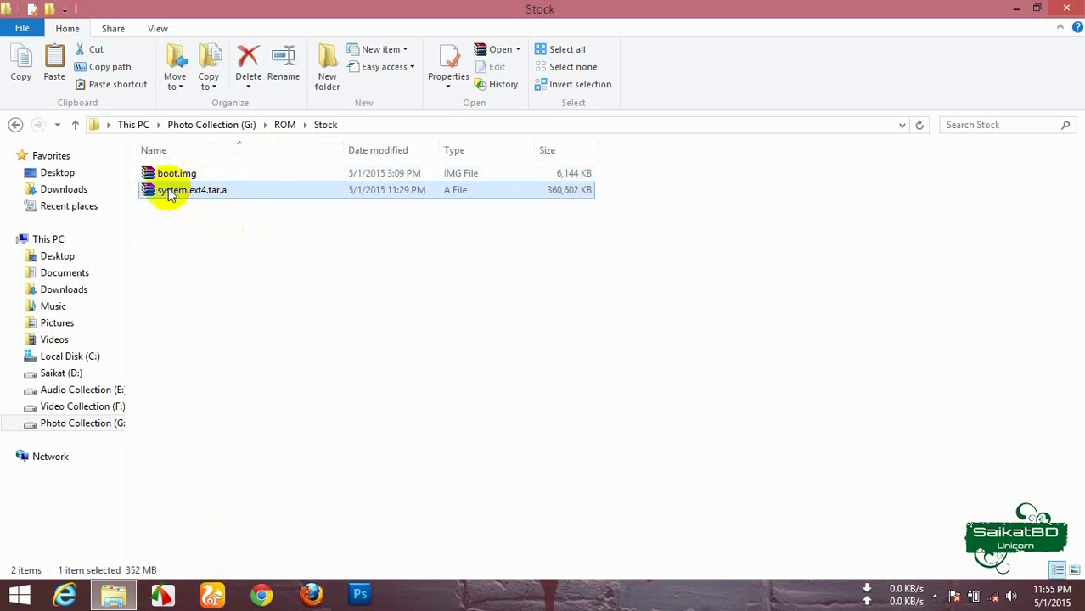
right_click(170, 194)
left_click(246, 430)
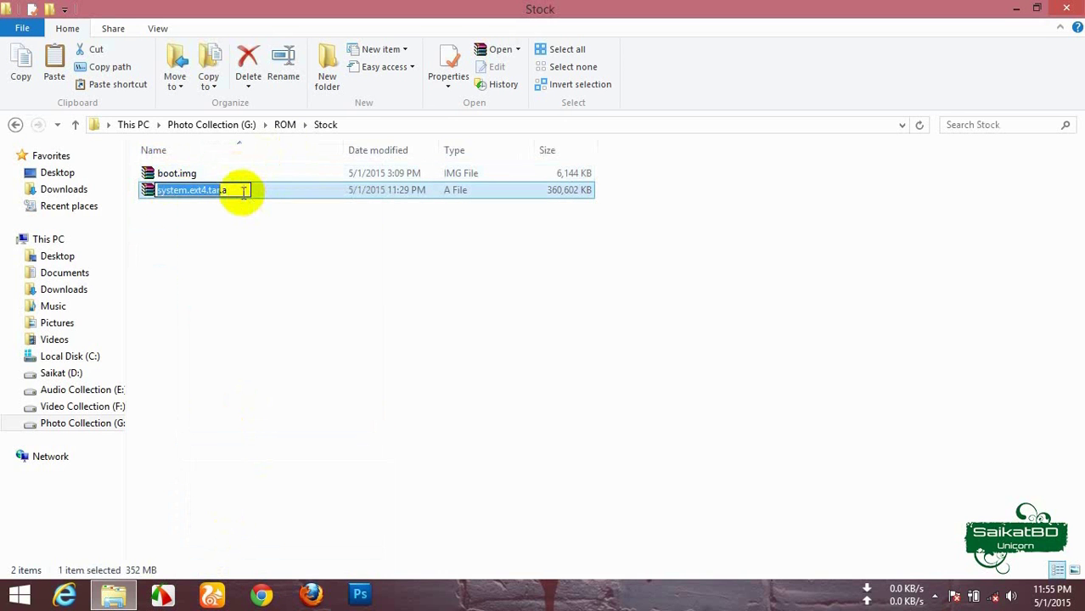
left_click(241, 190)
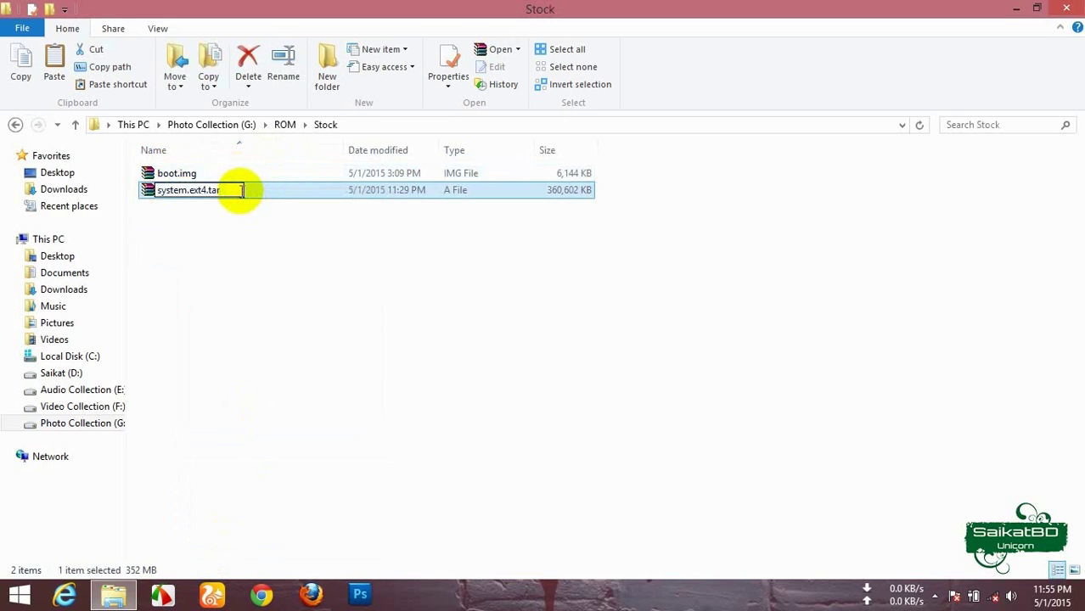
key("Return")
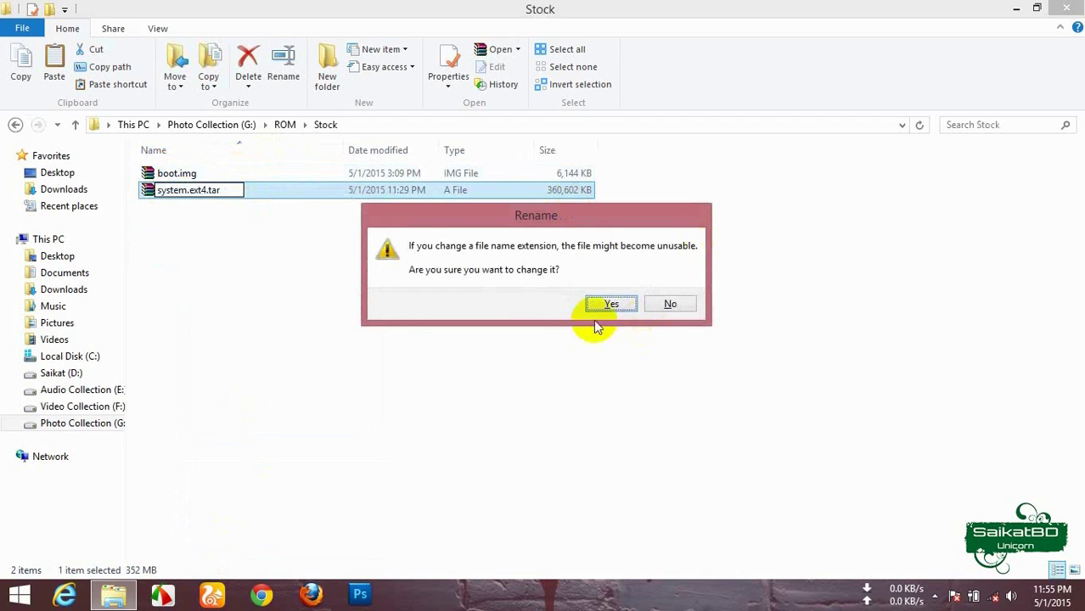
left_click(599, 306)
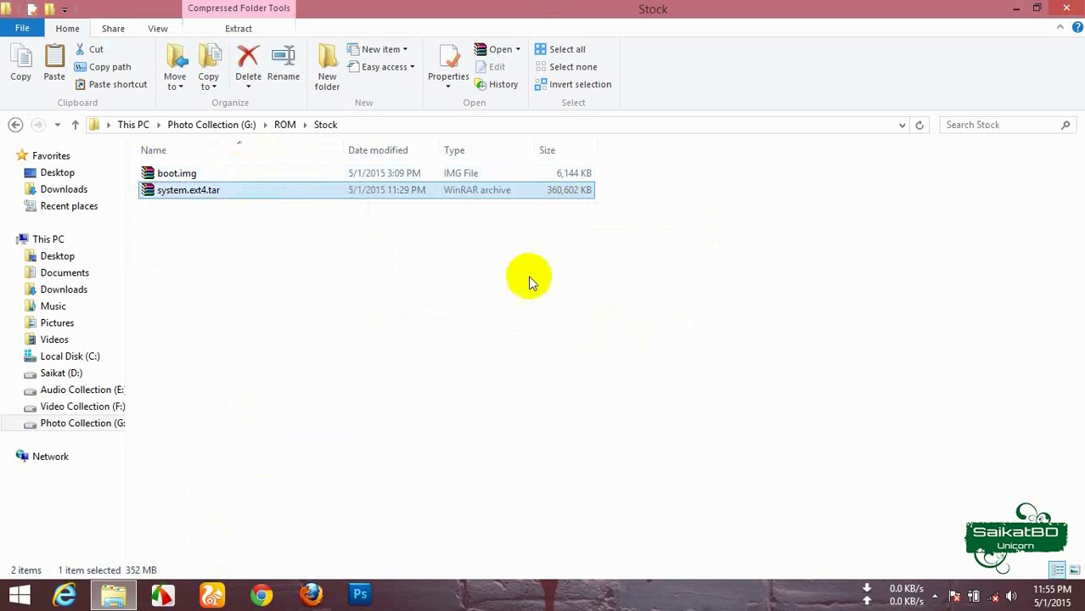
Extract system.ext4.tar with WinRAR into its own system.ext4 folder
right_click(200, 193)
mouse_move(300, 243)
left_click(452, 293)
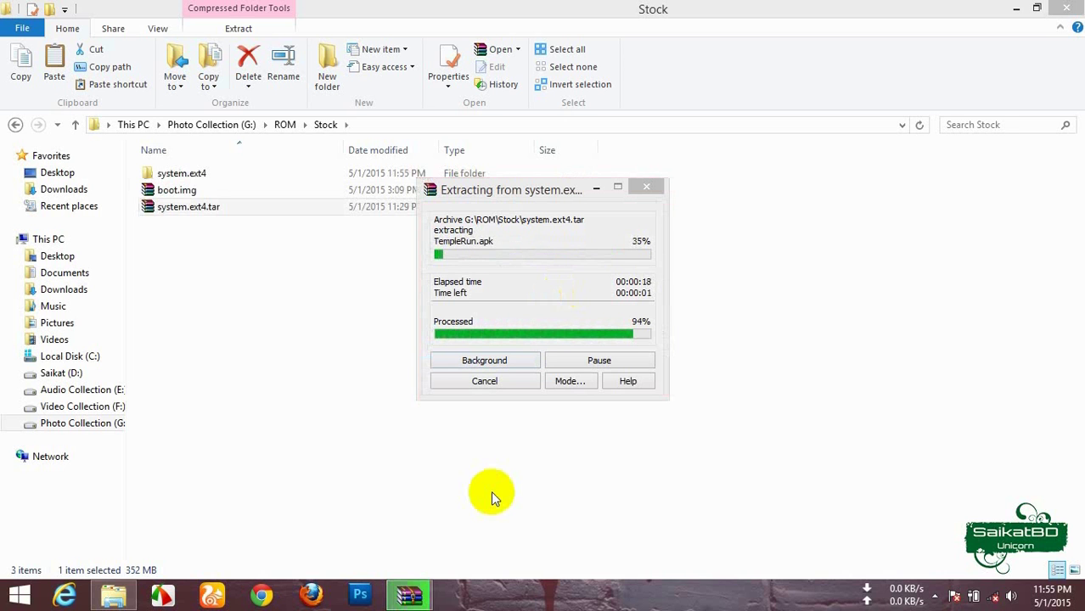
Delete the system.ext4.tar archive from the Stock folder and select the extracted system.ext4 folder
left_click(174, 210)
right_click(172, 210)
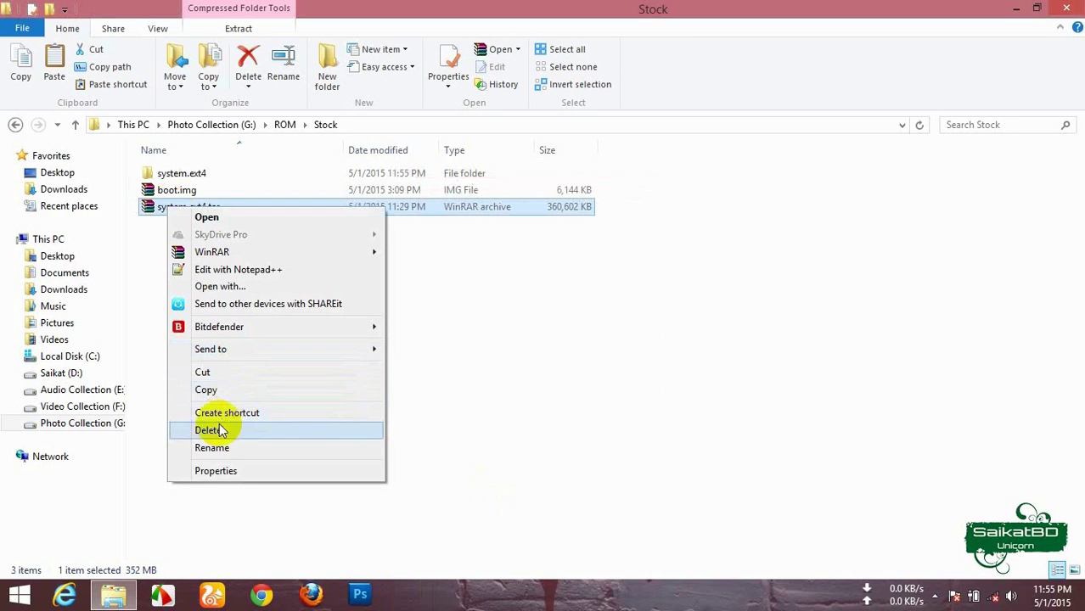
left_click(255, 431)
left_click(180, 176)
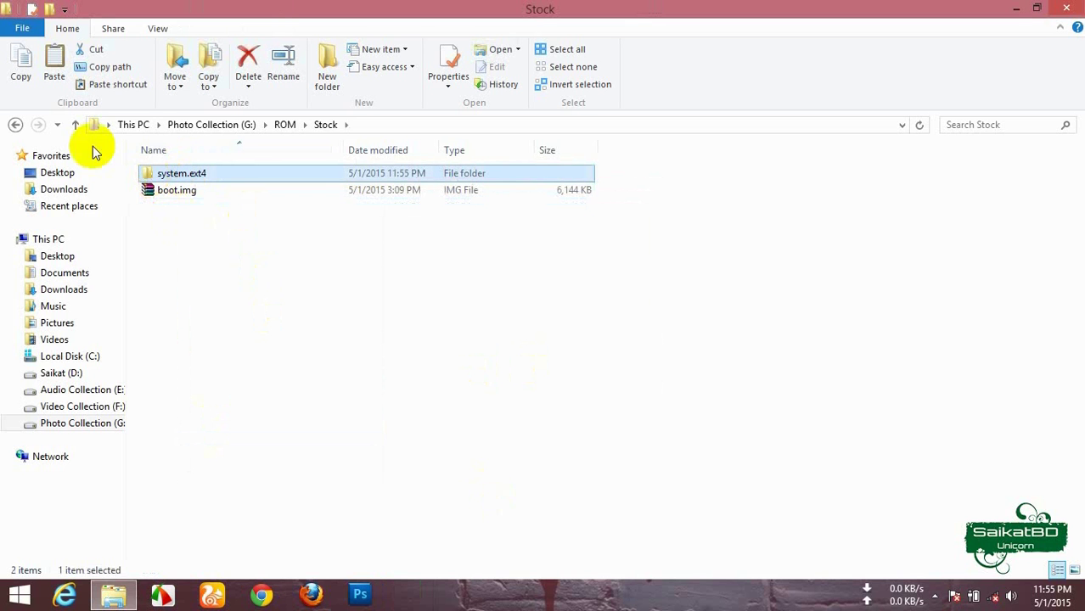
Open the Stock folder in a separate window from the ROM folder and restore that window to its smaller size
left_click(15, 125)
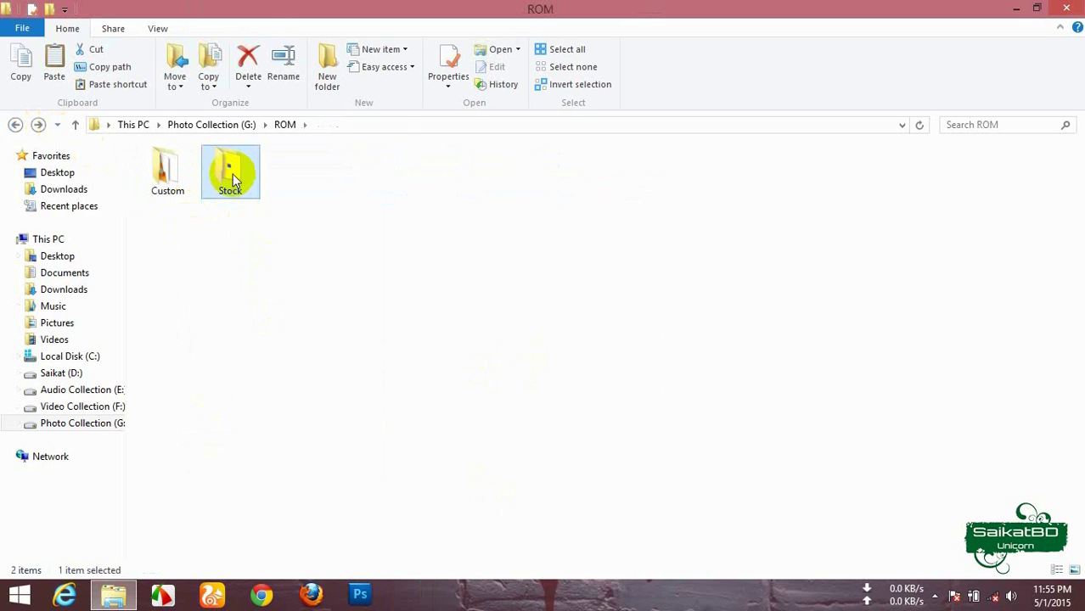
right_click(234, 180)
left_click(284, 176)
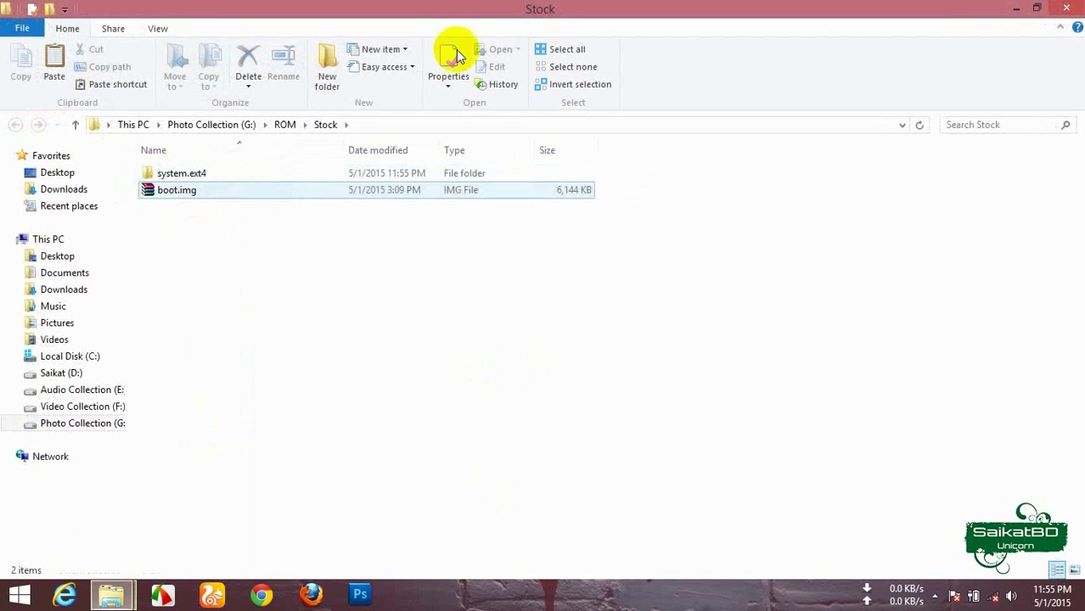
left_click(1037, 9)
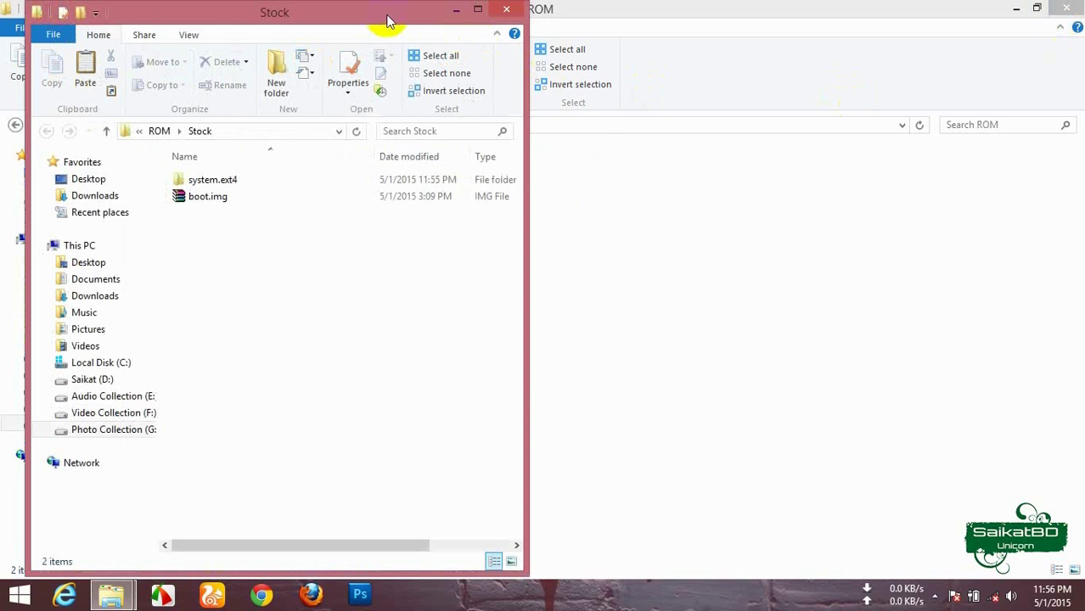
Arrange the Stock window and the restored ROM window side by side, with the Custom folder opened in the ROM window
left_click_drag(387, 24, 937, 77)
left_click(1037, 9)
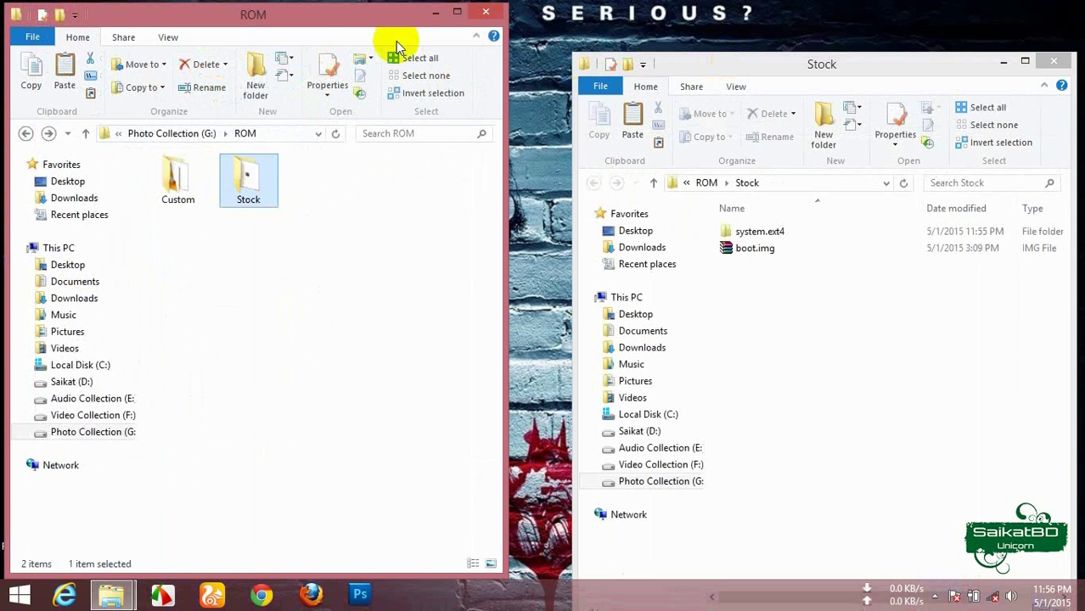
double_click(184, 180)
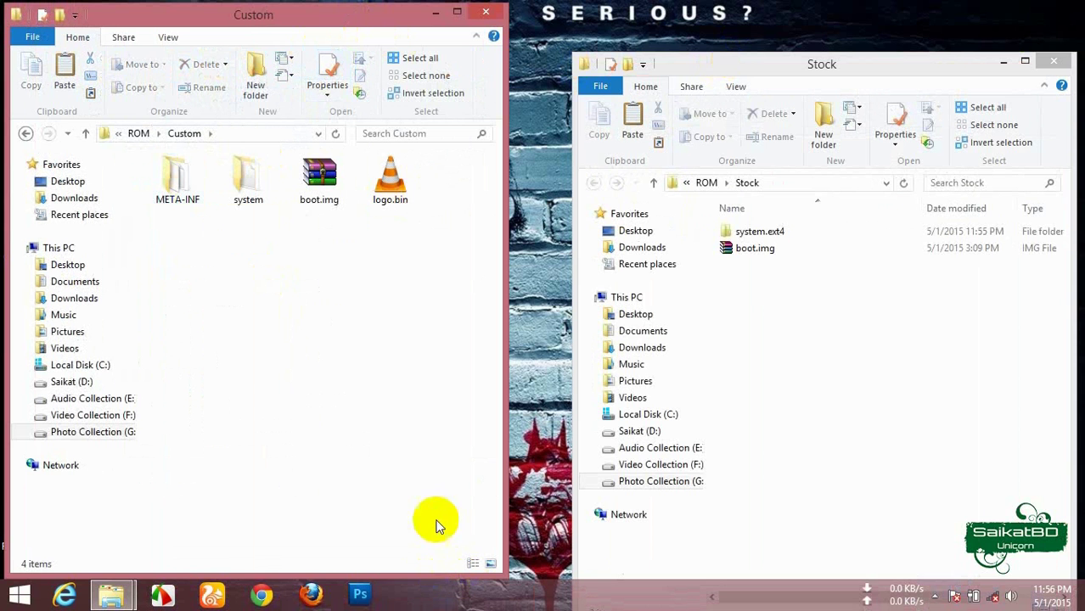
left_click_drag(677, 68, 710, 28)
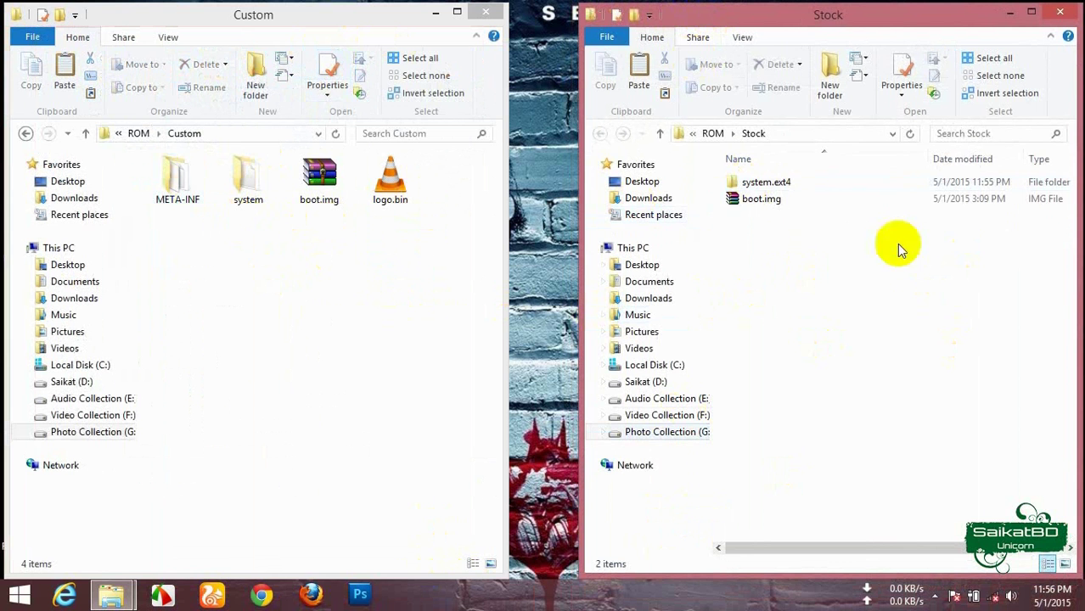
Move boot.img from the Stock folder into the Custom folder, replacing the existing boot.img
left_click(747, 202)
left_click_drag(744, 204, 328, 284)
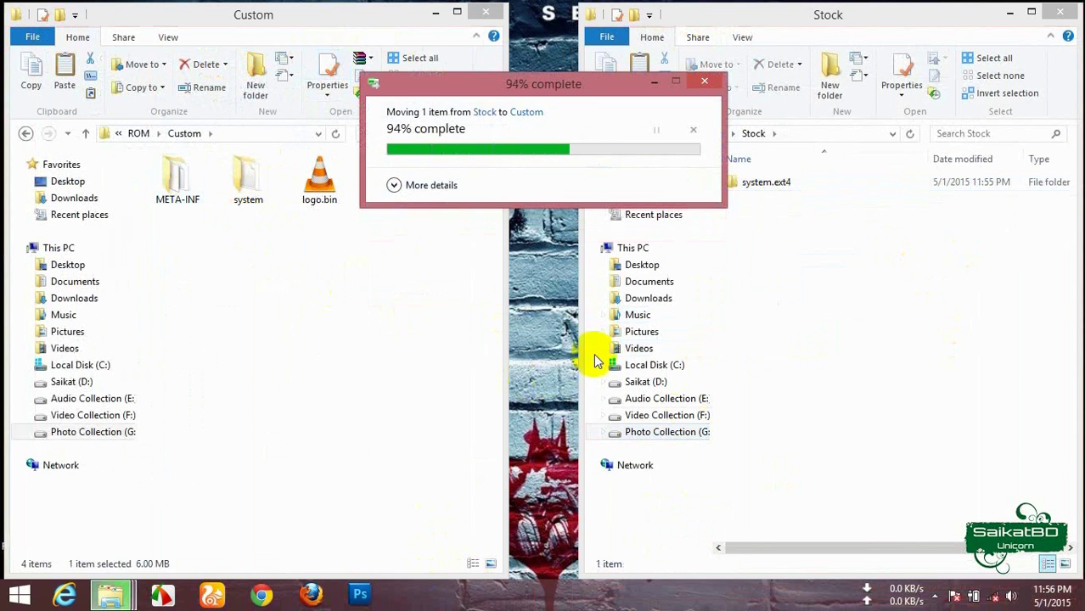
Move the vendor and xbin folders from Stock's system.ext4\system into Custom's system folder, replacing the files in the destination
double_click(761, 188)
double_click(747, 183)
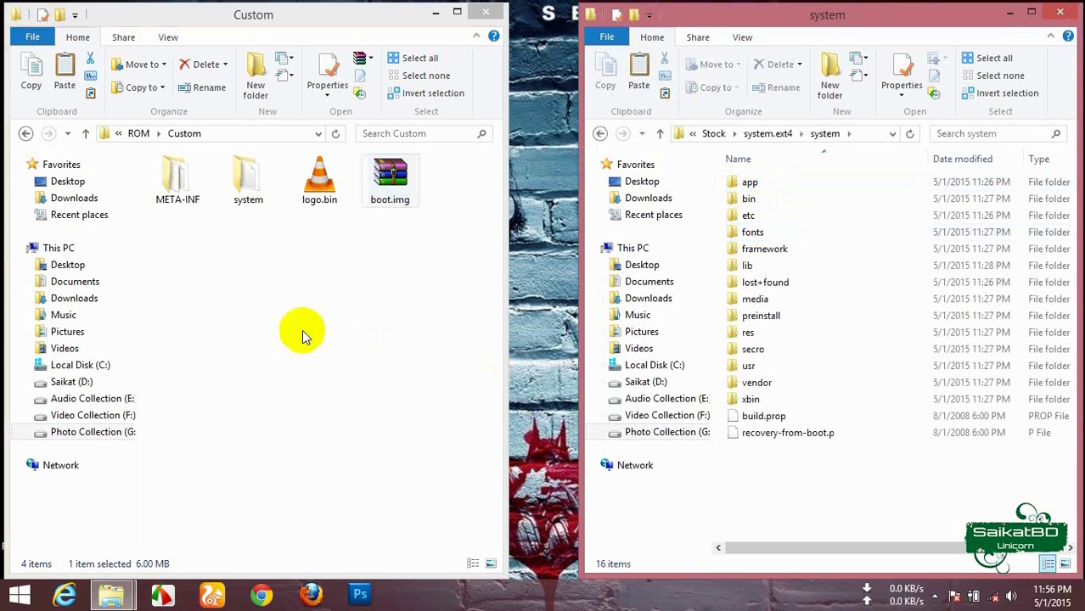
double_click(246, 180)
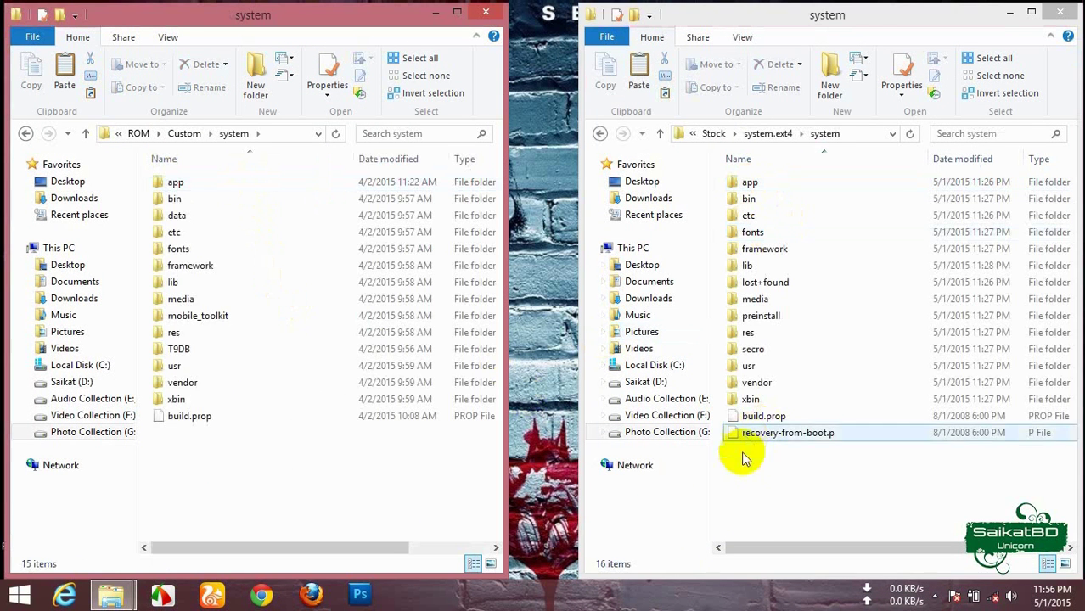
left_click(747, 399)
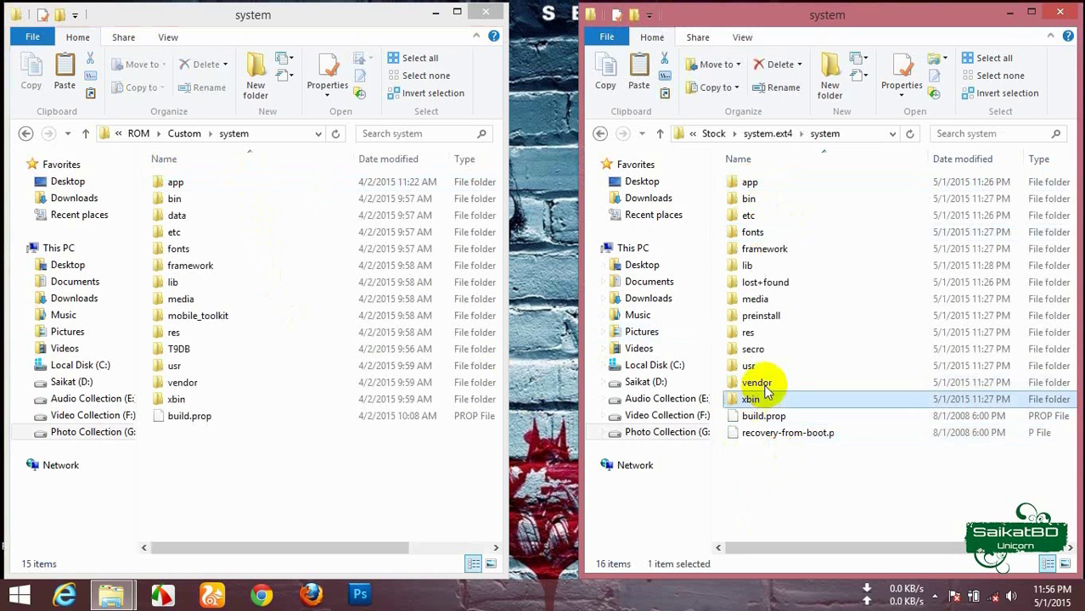
left_click(756, 384, "ctrl")
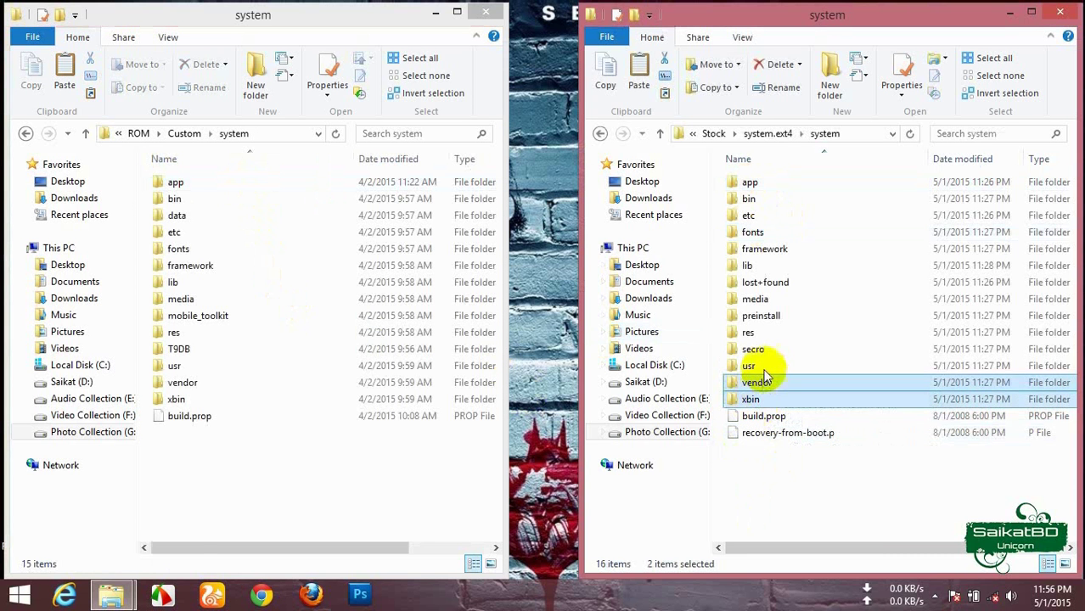
left_click_drag(753, 381, 426, 492)
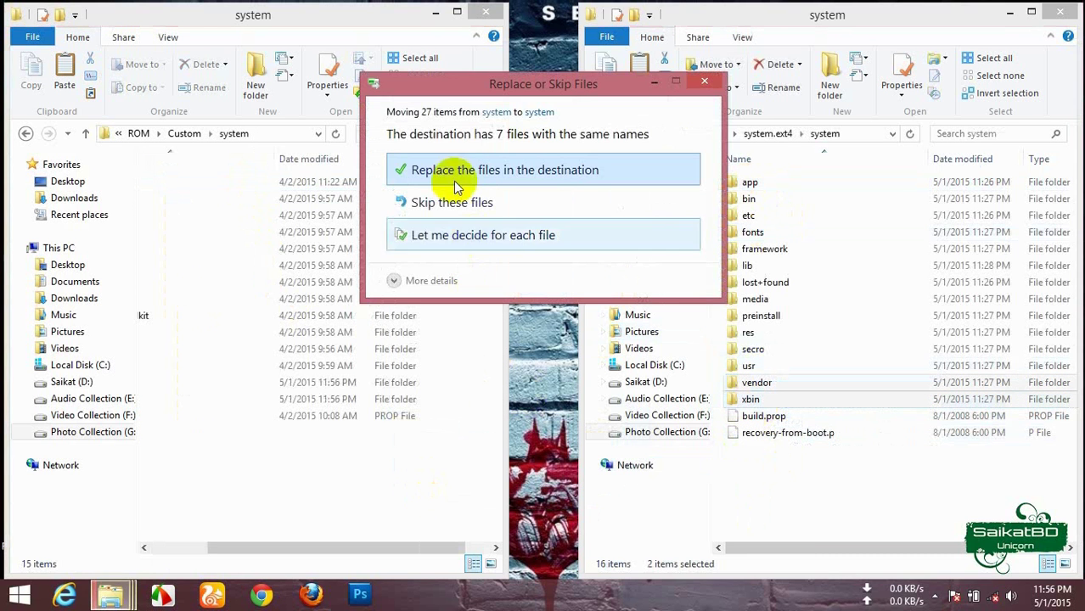
left_click(438, 168)
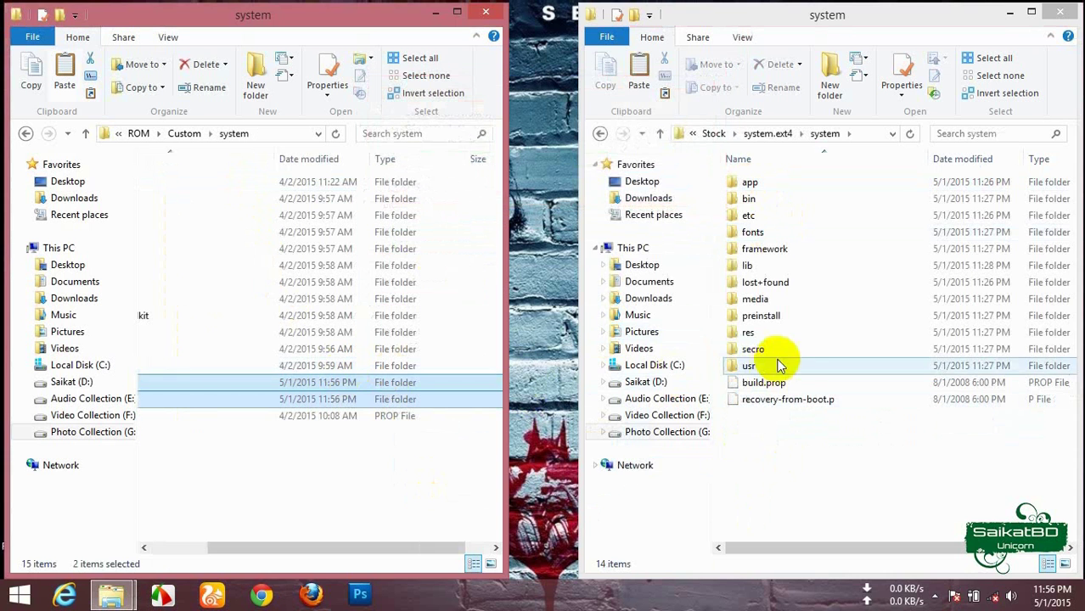
Move the keychars and keylayout folders from the stock system's usr folder into Custom's system\usr, replacing the existing files
double_click(747, 370)
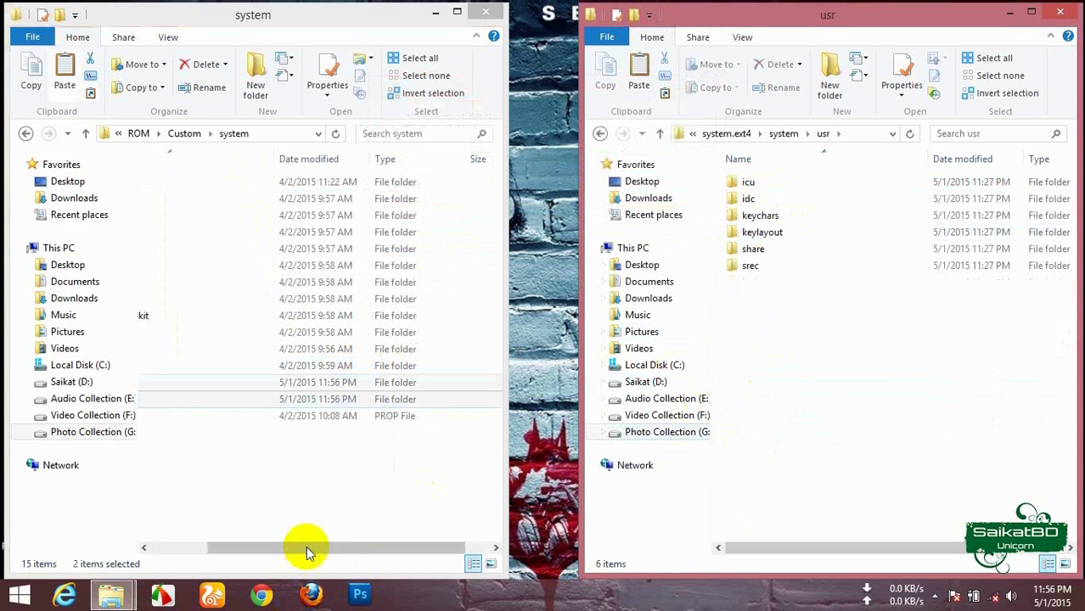
left_click_drag(305, 547, 249, 548)
double_click(206, 365)
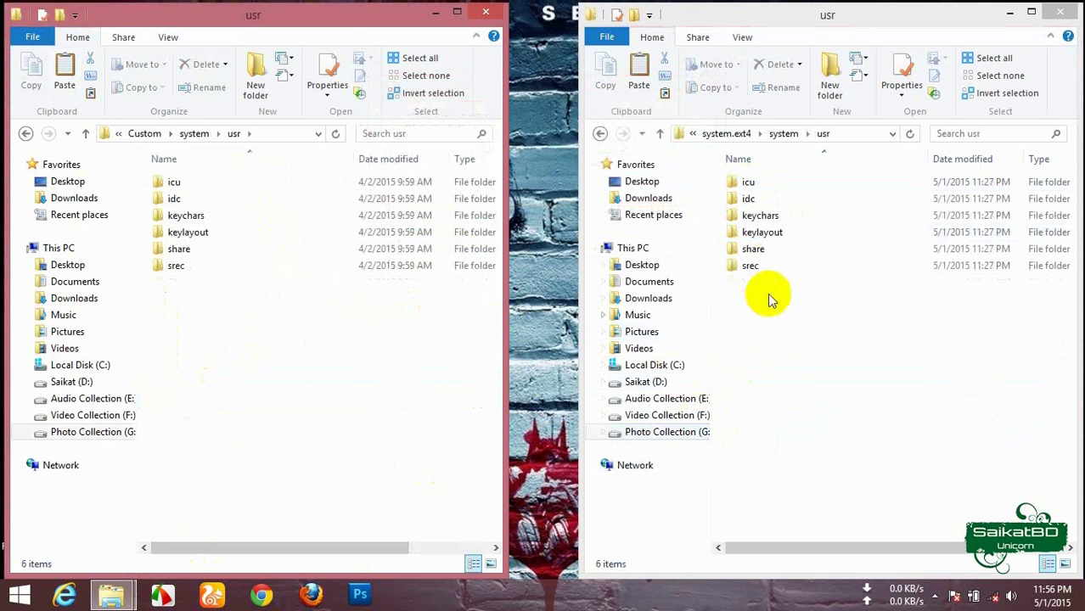
left_click(761, 234)
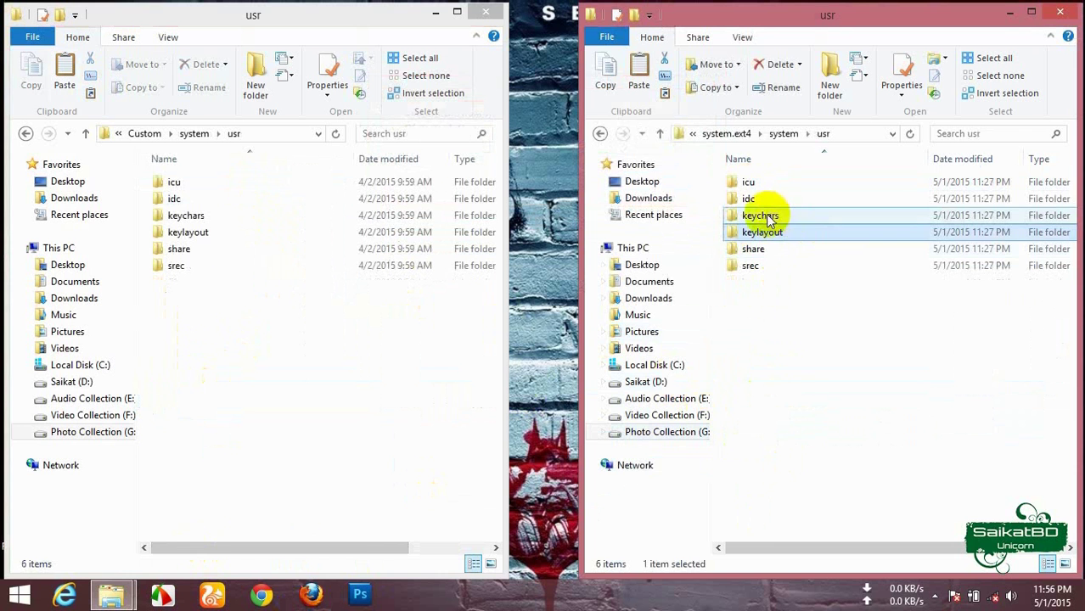
left_click(759, 216, "ctrl")
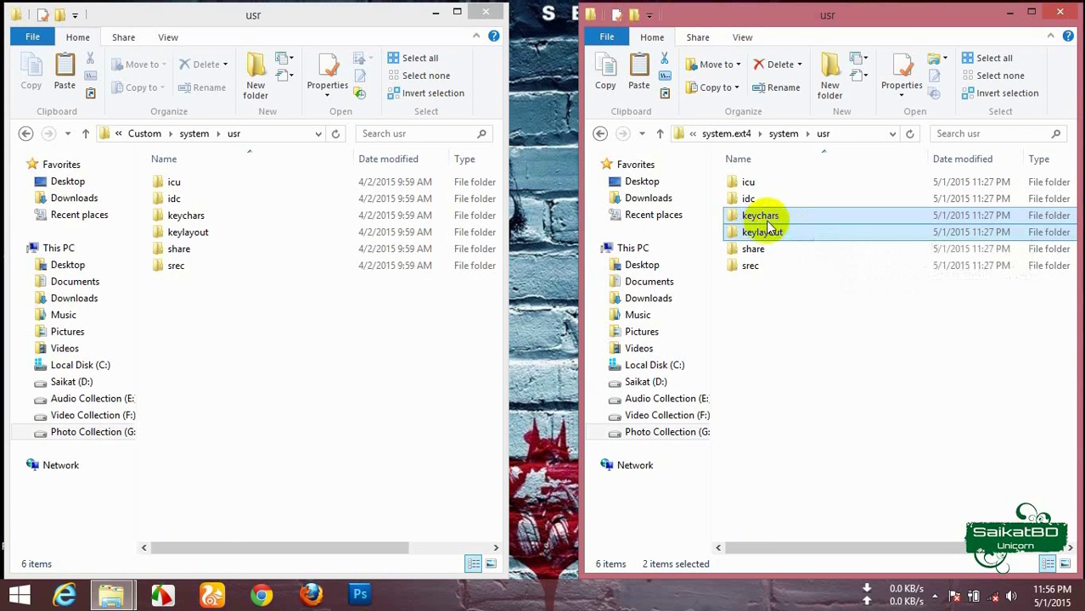
left_click_drag(768, 234, 368, 416)
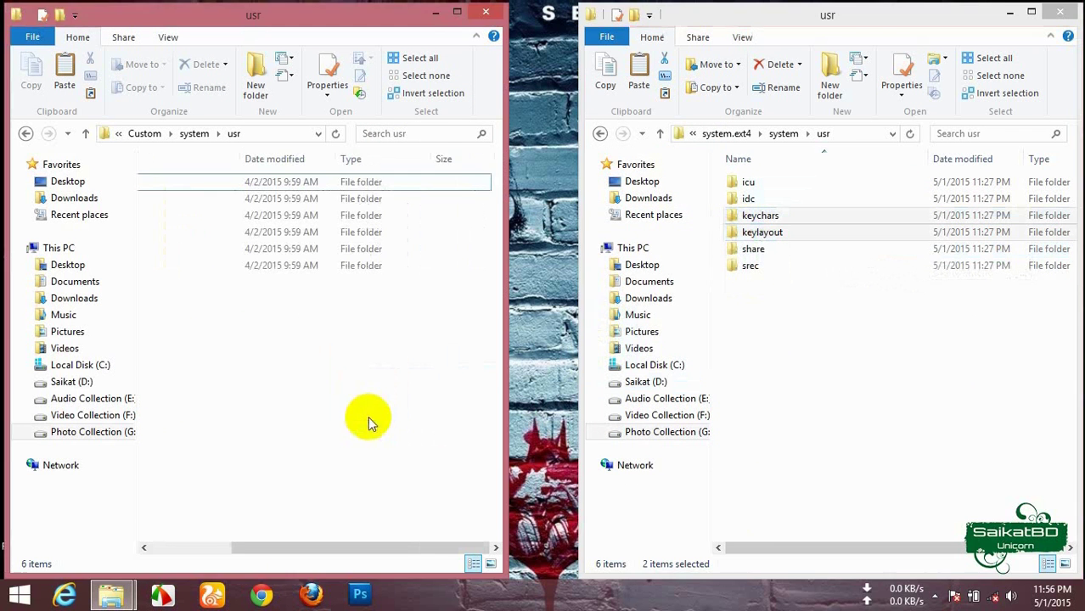
left_click(450, 173)
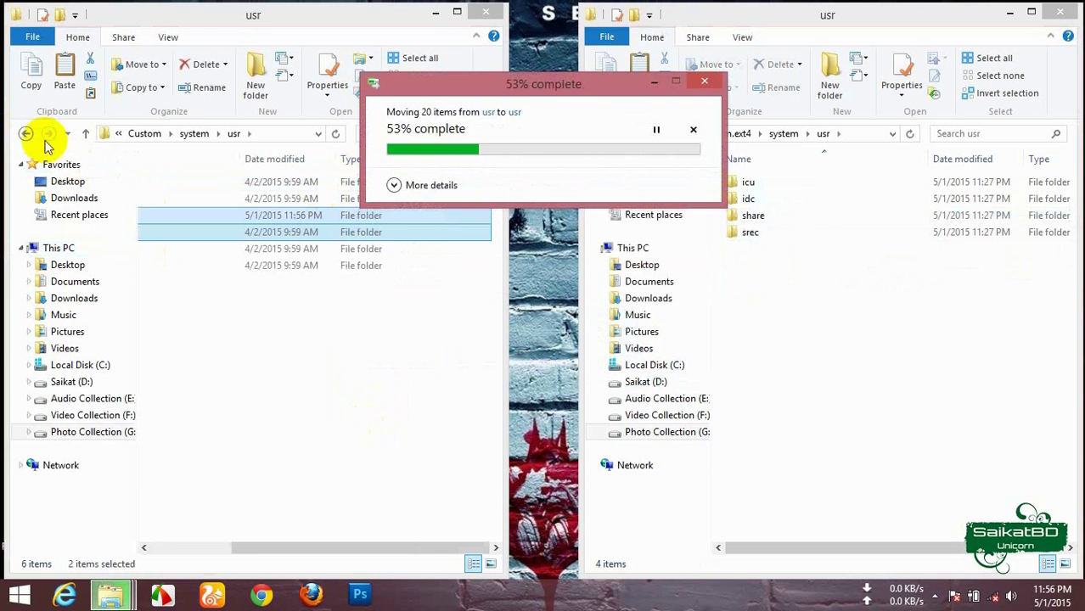
Move the hw, modules and ssl folders from the stock system's lib folder into Custom's system\lib, replacing the existing files
left_click(25, 133)
left_click(601, 134)
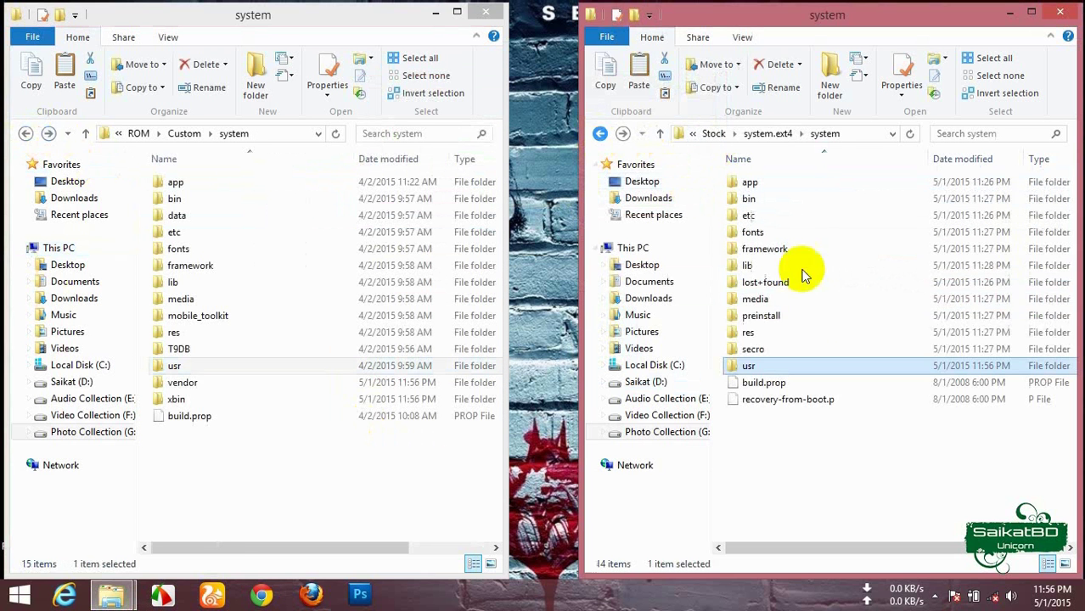
double_click(745, 265)
double_click(192, 282)
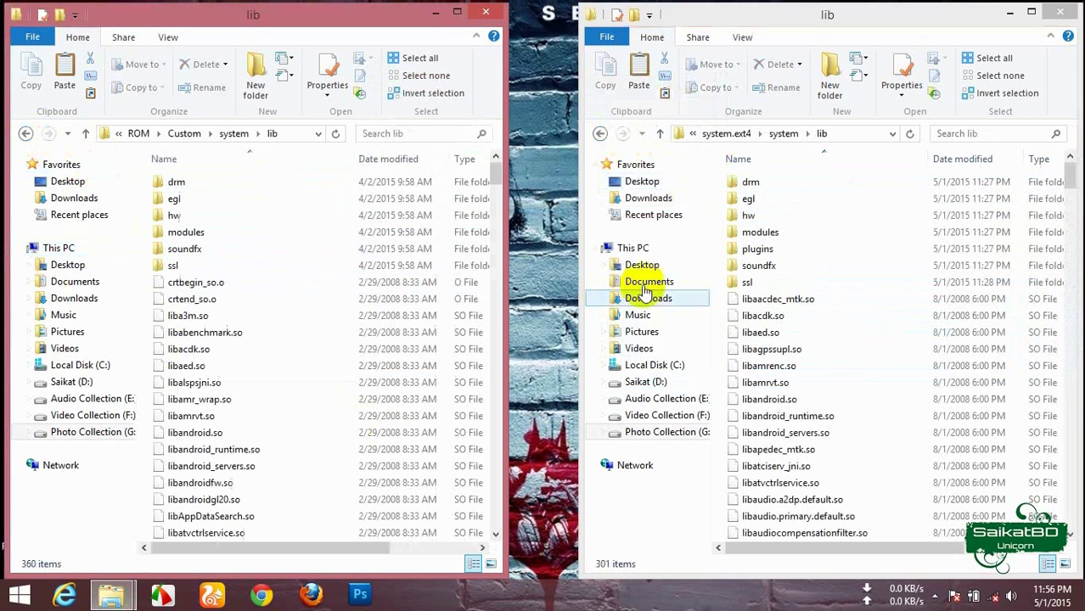
left_click(751, 288)
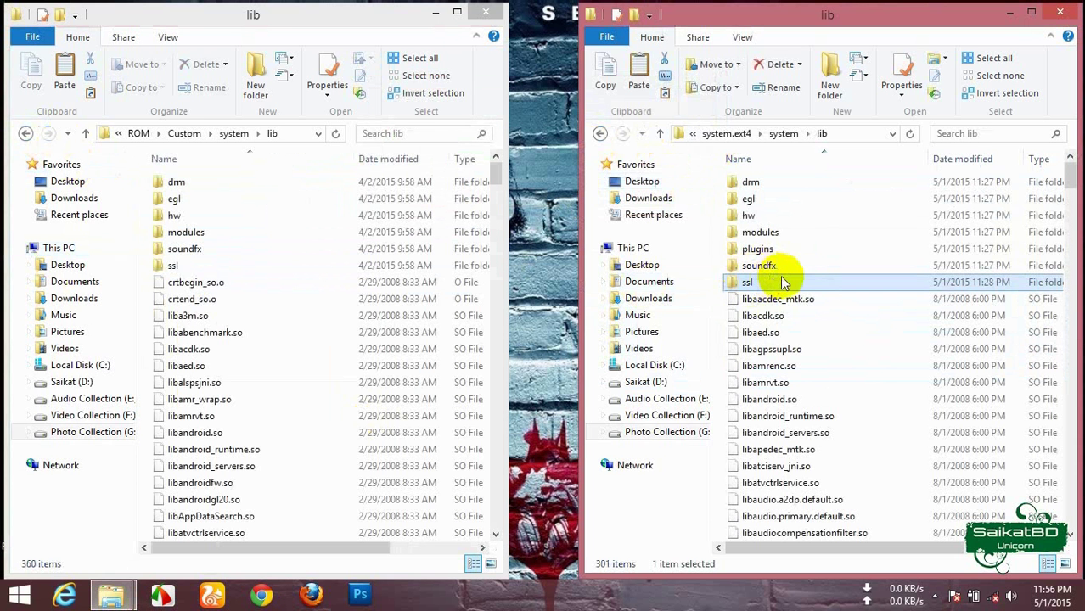
left_click(747, 215, "ctrl")
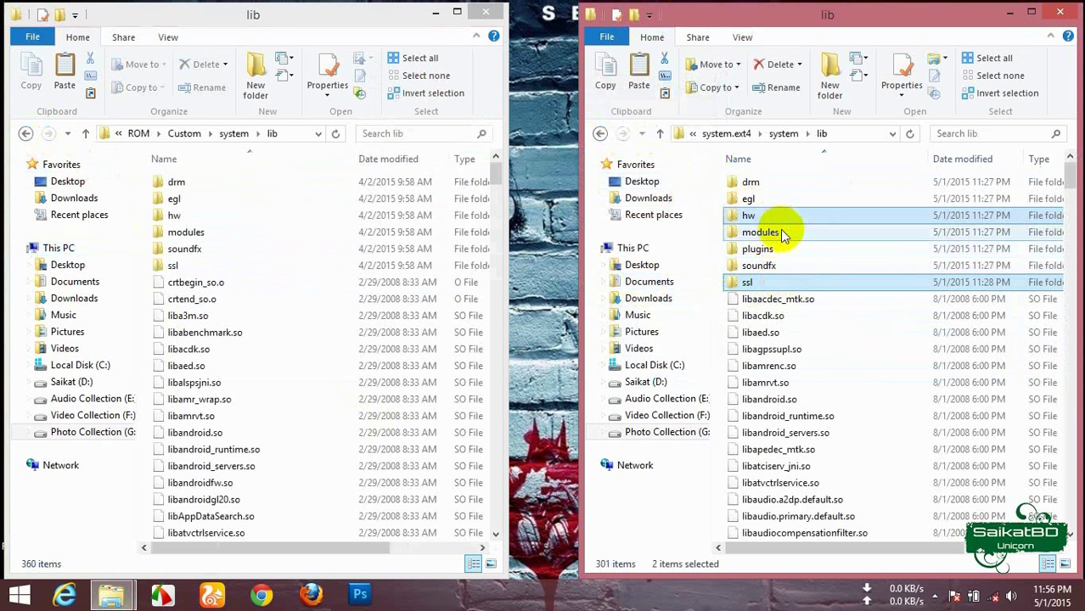
left_click(782, 234, "ctrl")
left_click_drag(777, 232, 419, 364)
left_click(424, 169)
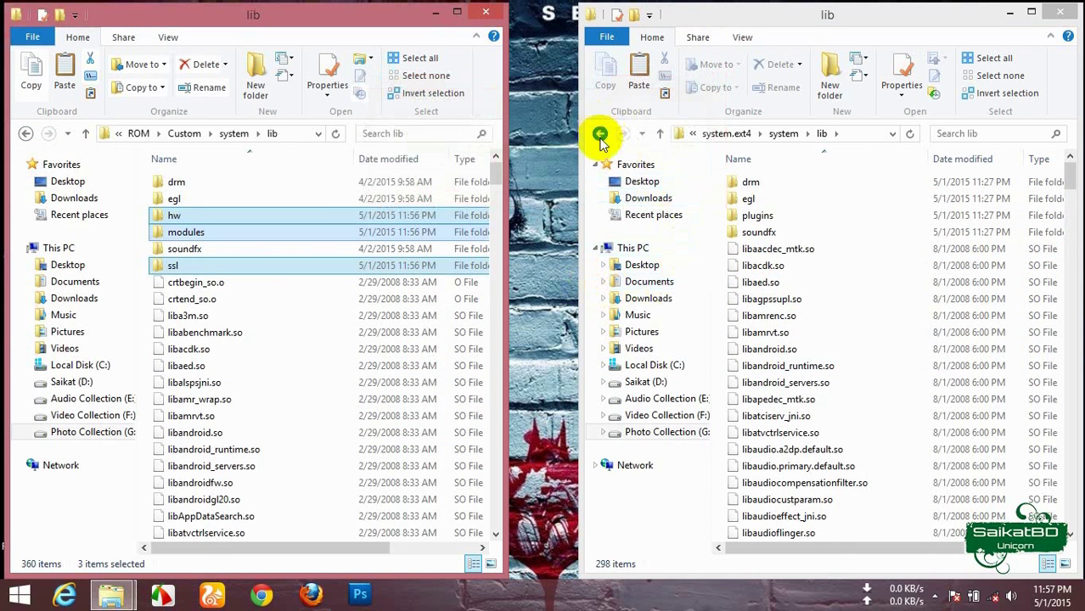
Move the firmware and permissions folders from the stock system's etc folder into Custom's system\etc, replacing the existing files
left_click(601, 136)
left_click(26, 133)
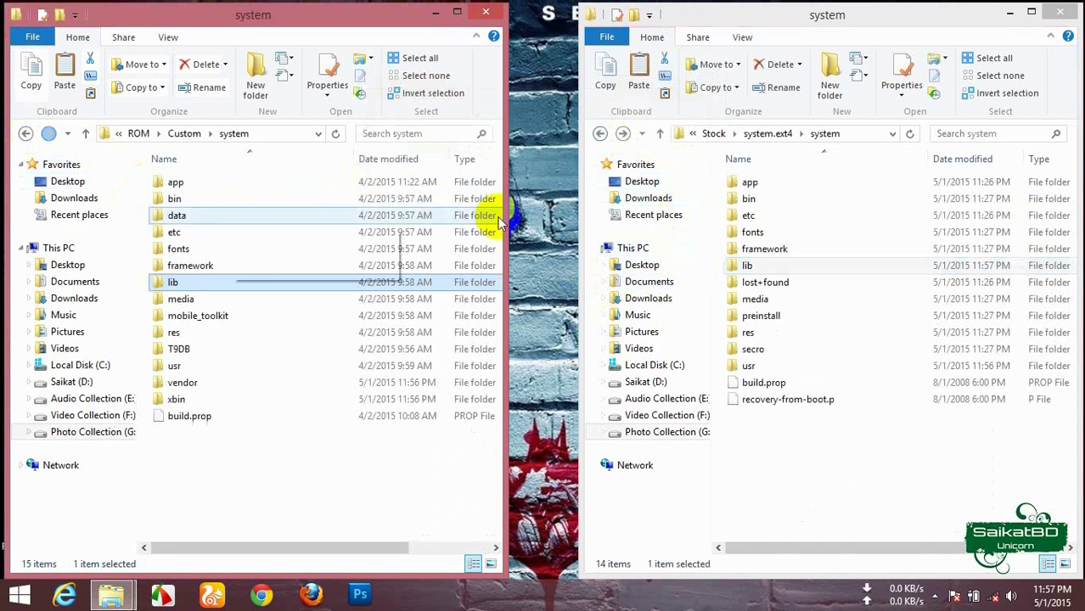
double_click(760, 217)
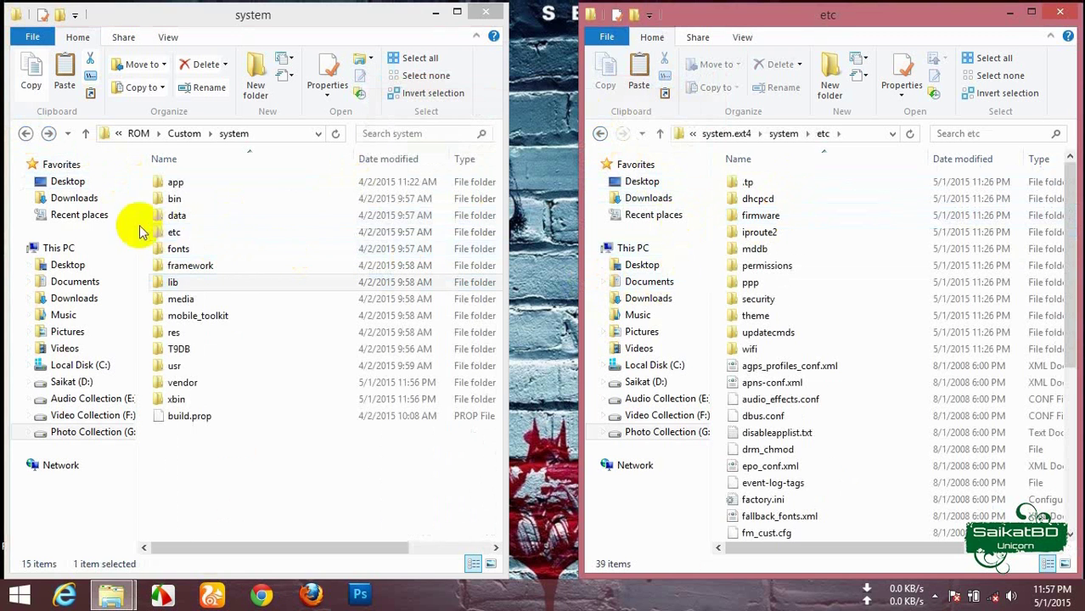
double_click(183, 232)
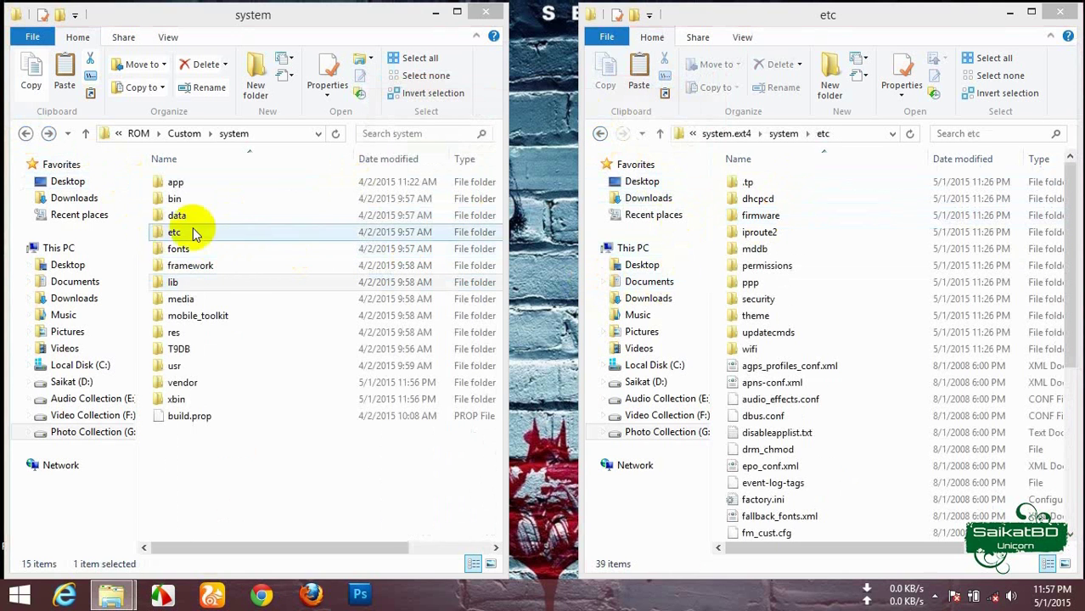
left_click(751, 217)
left_click(768, 265, "ctrl")
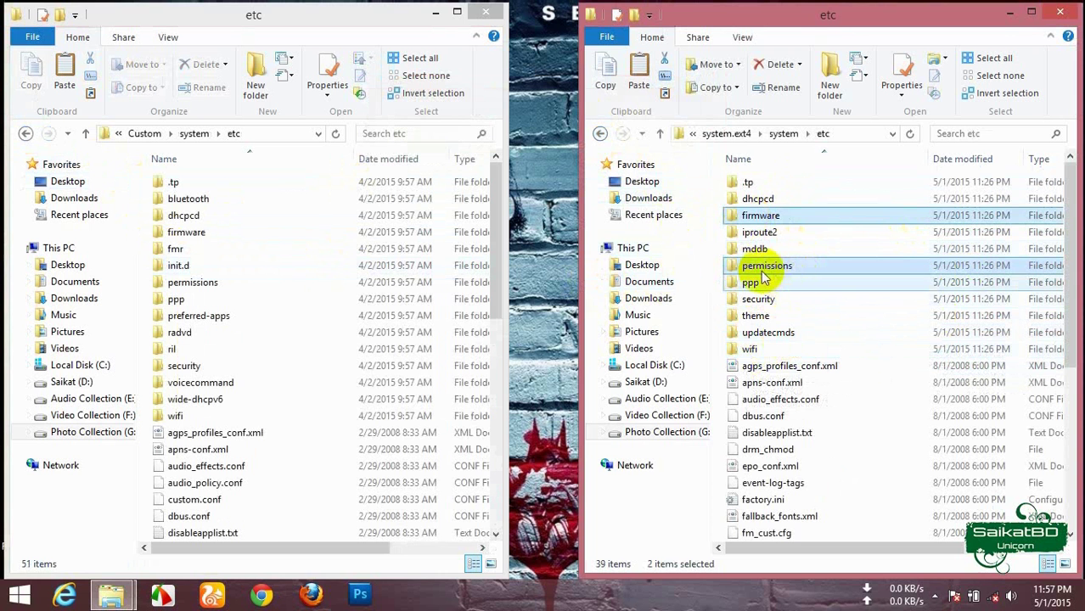
left_click_drag(758, 272, 280, 510)
left_click(416, 171)
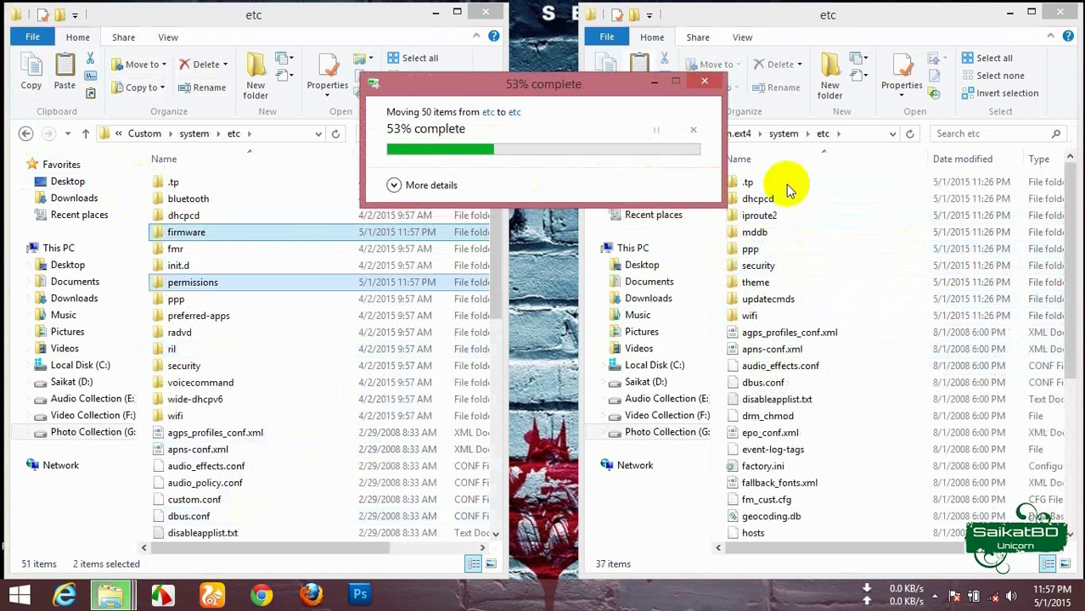
Close the stock system window, maximize the remaining window and return it to the Custom folder
left_click(601, 134)
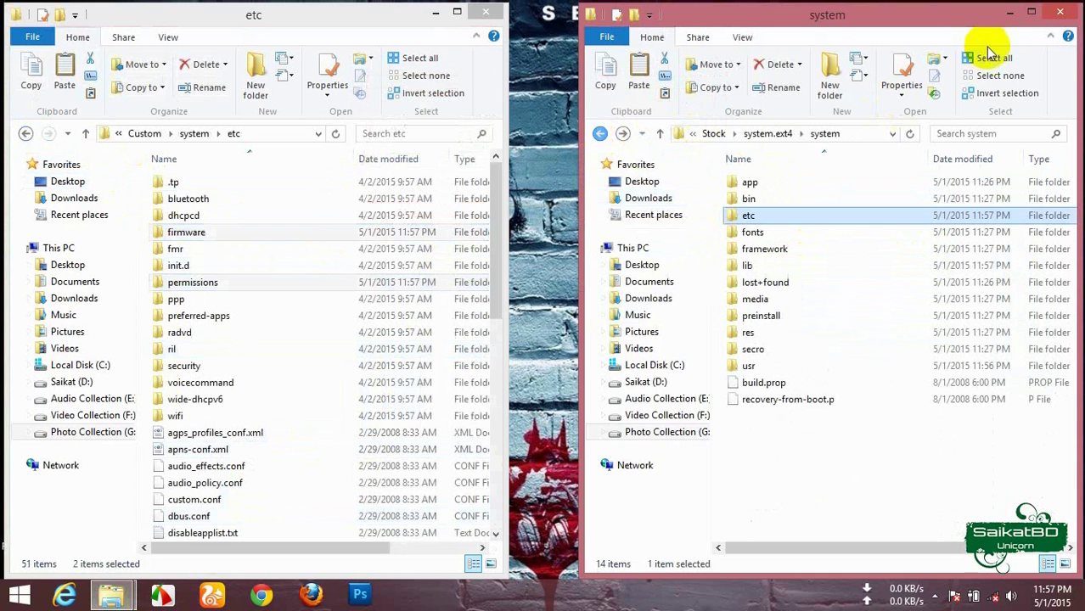
left_click(1062, 15)
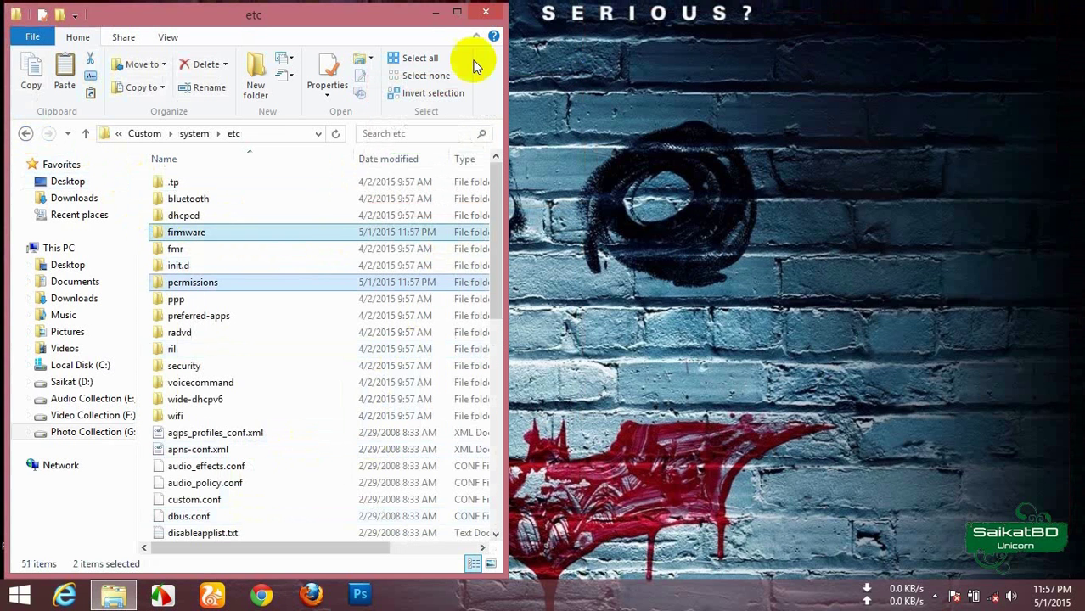
left_click(457, 11)
left_click(16, 125)
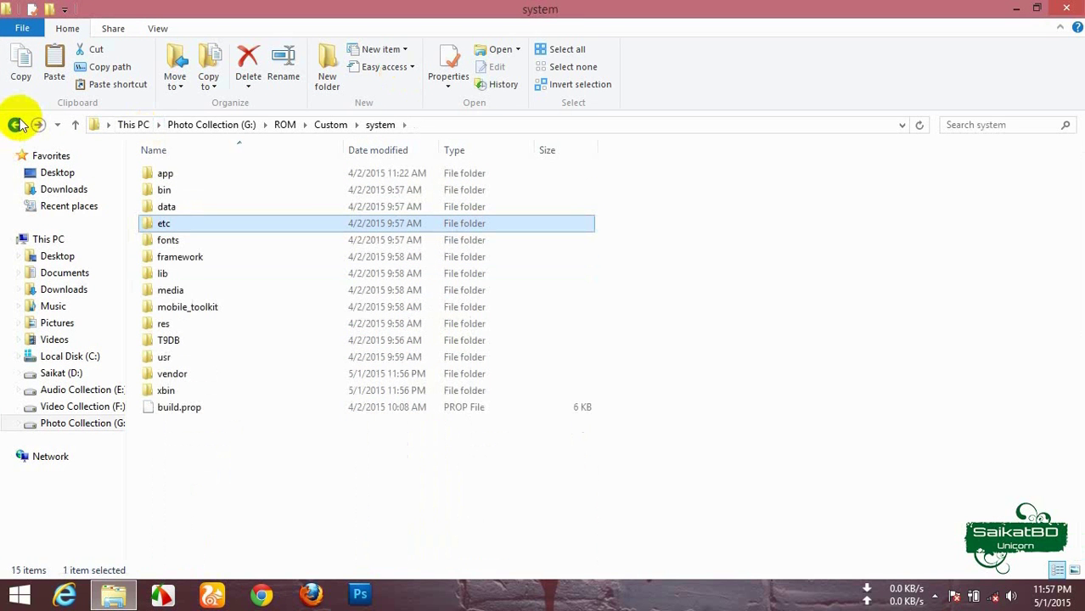
left_click(16, 125)
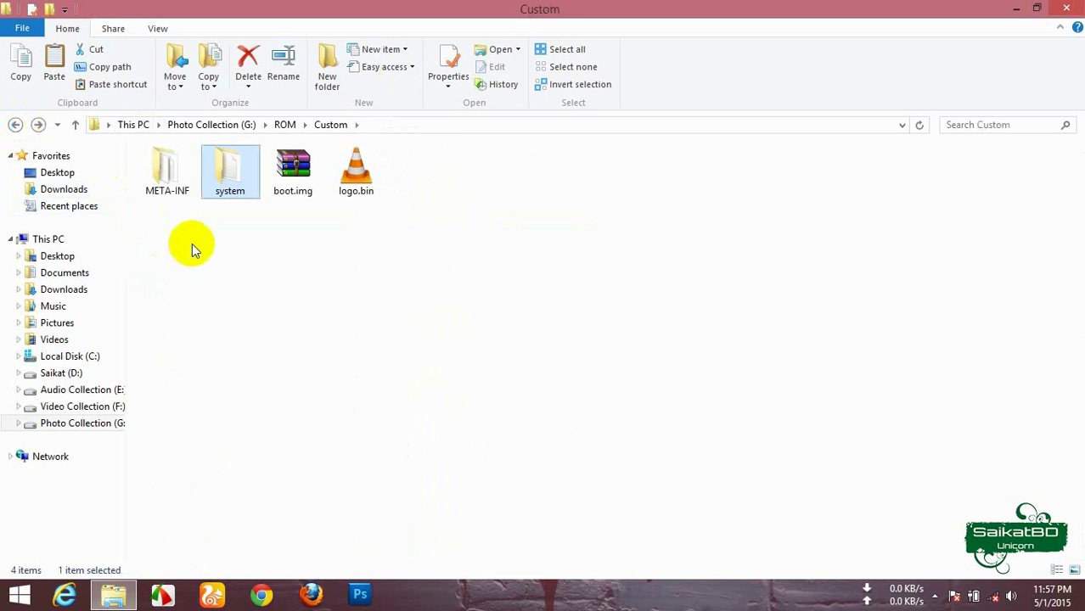
Compress META-INF, system, boot.img and logo.bin in the Custom folder into one zipped folder
left_click_drag(156, 225, 404, 183)
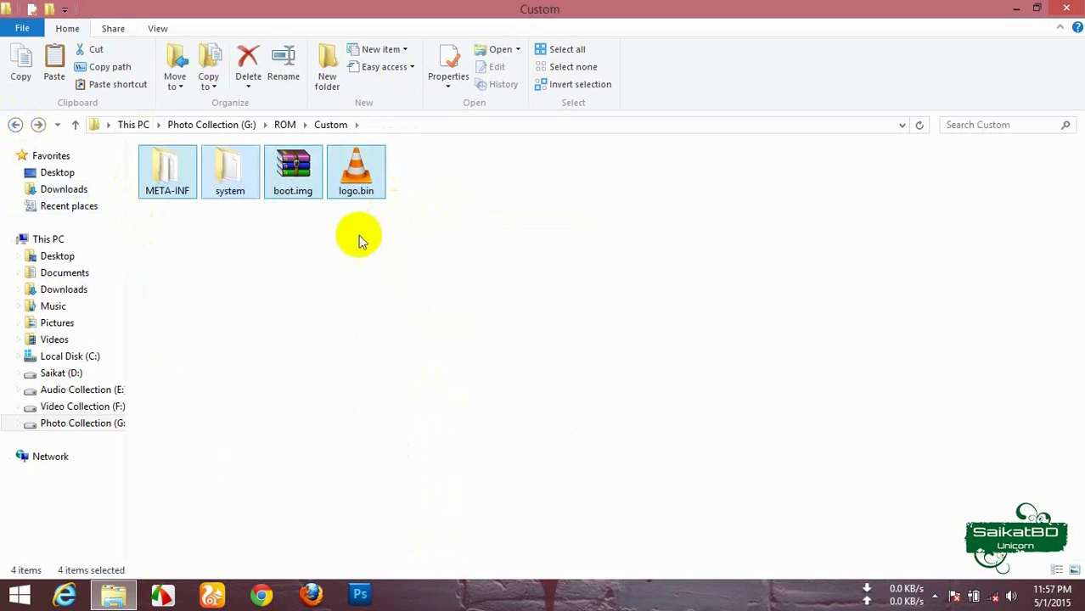
right_click(348, 184)
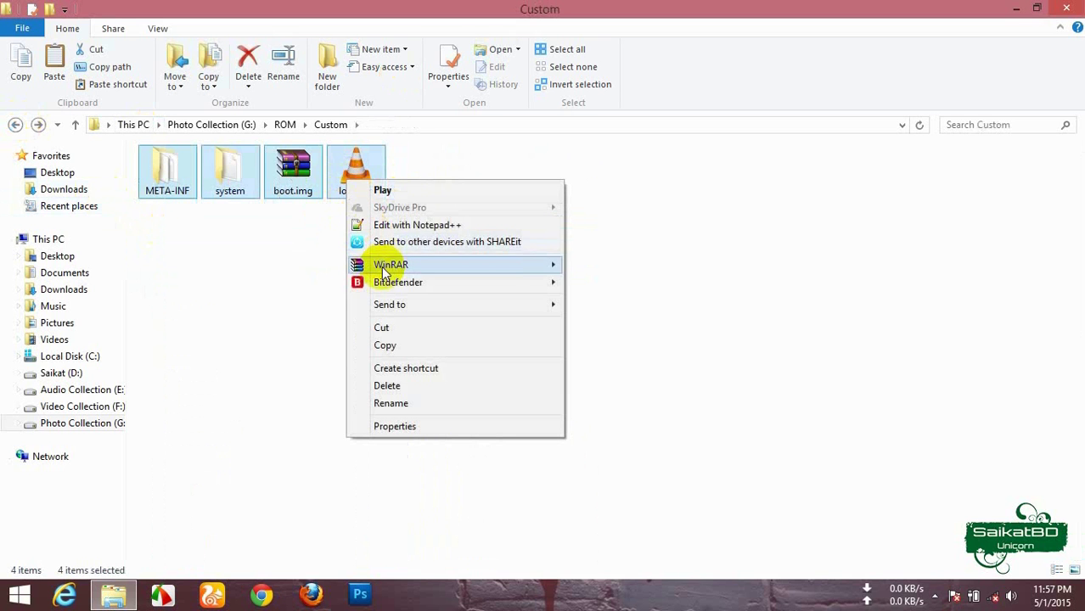
mouse_move(408, 267)
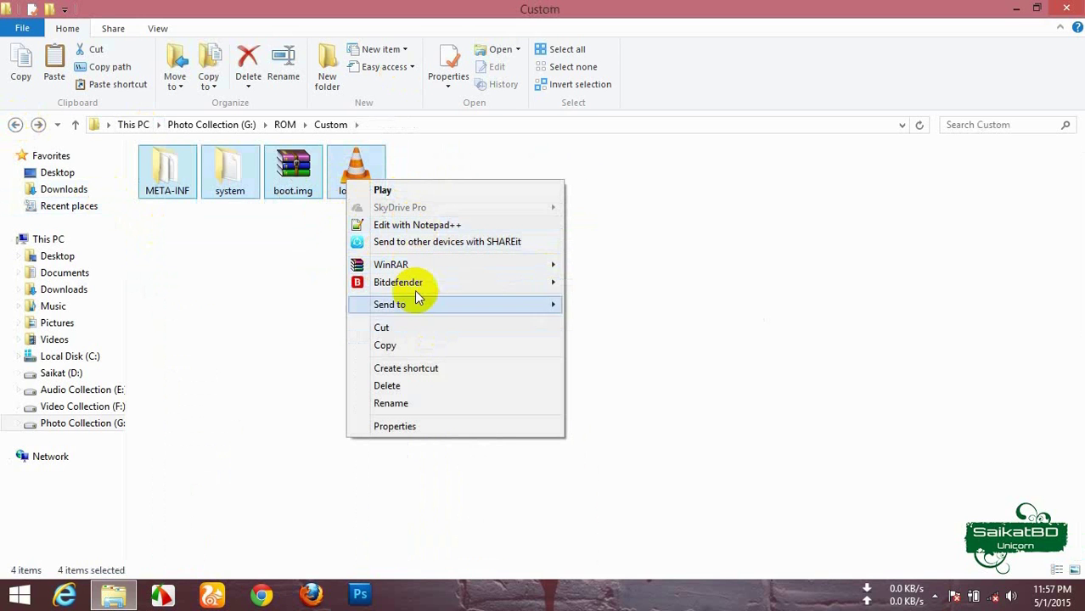
mouse_move(426, 308)
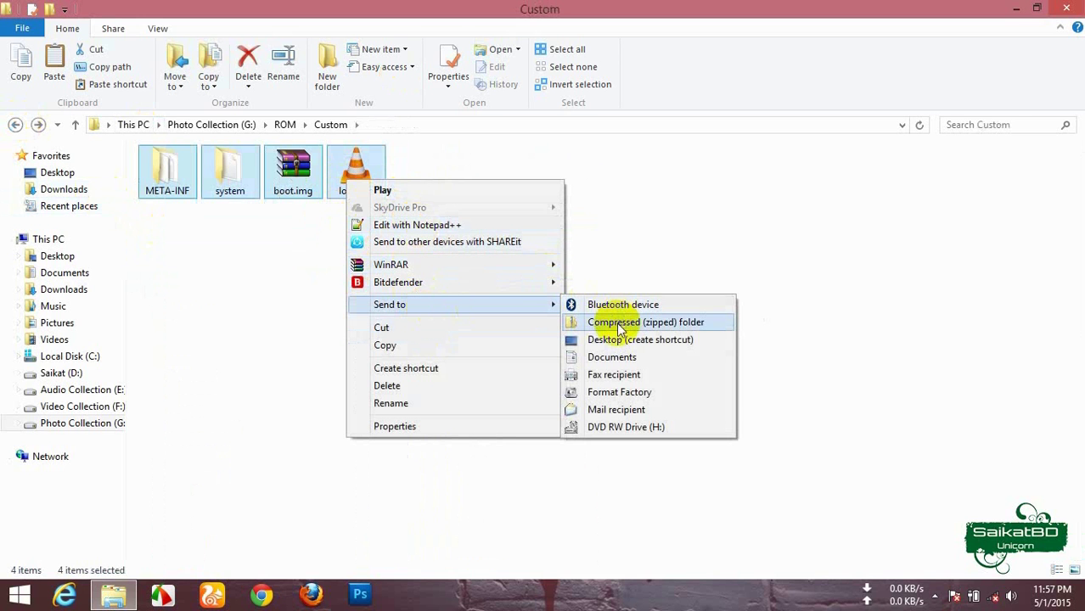
left_click(619, 326)
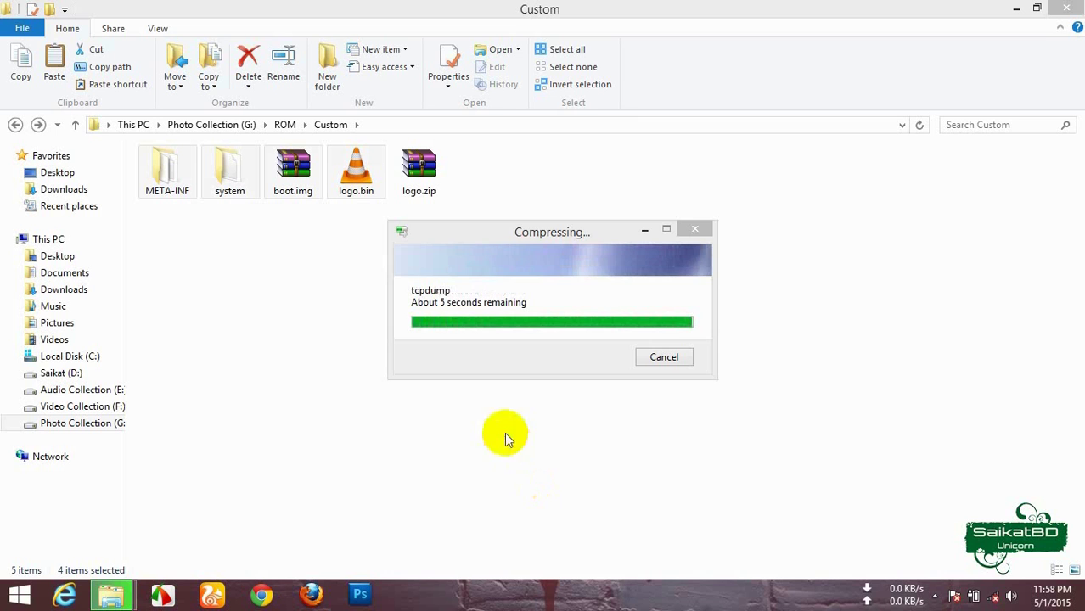
Rename logo.zip in the Custom folder to "Samsung Galaxy S5 Rom Ported By" followed by the porter's name, keeping the .zip extension
left_click(528, 233)
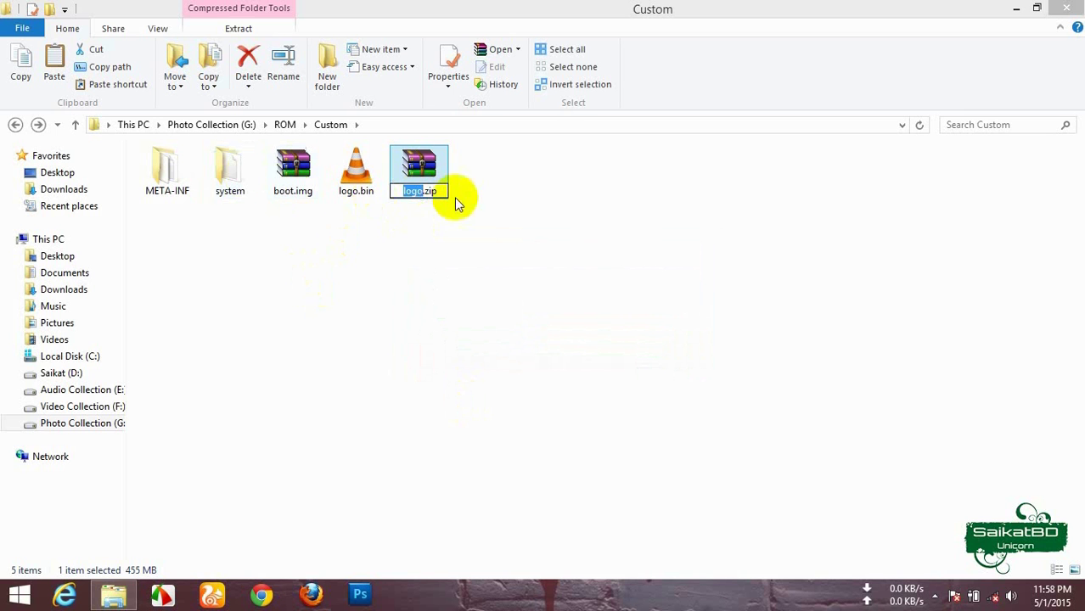
left_click(423, 191)
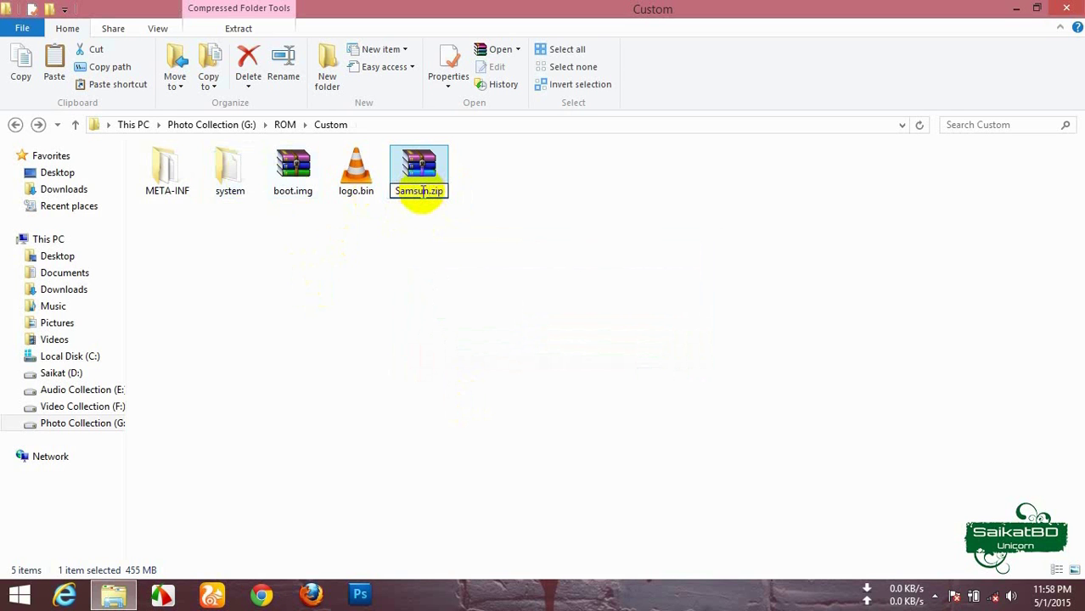
key("BackSpace")
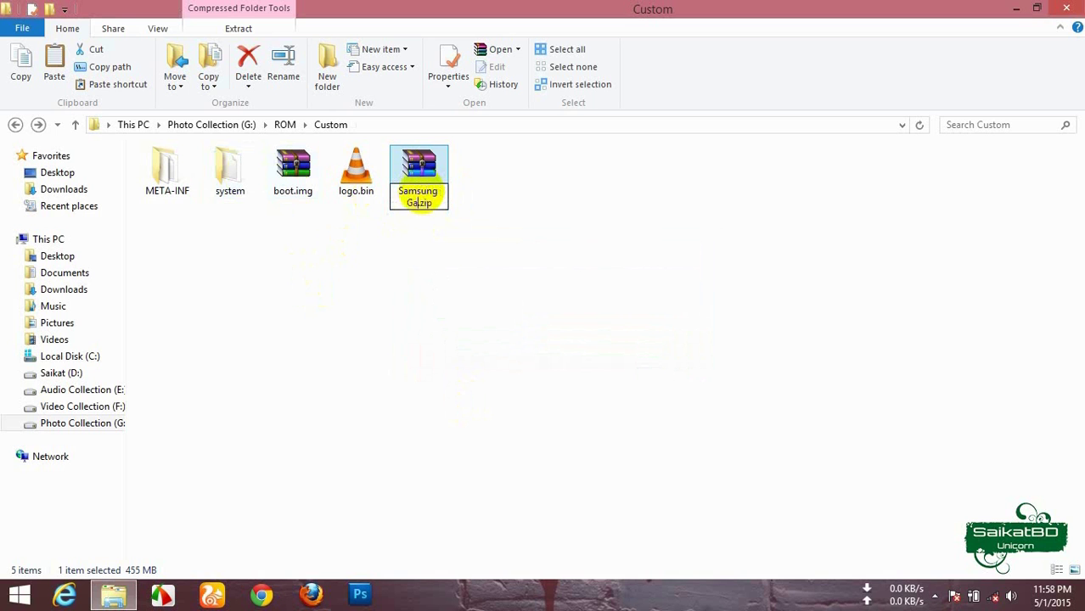
type("g Galaxy S5")
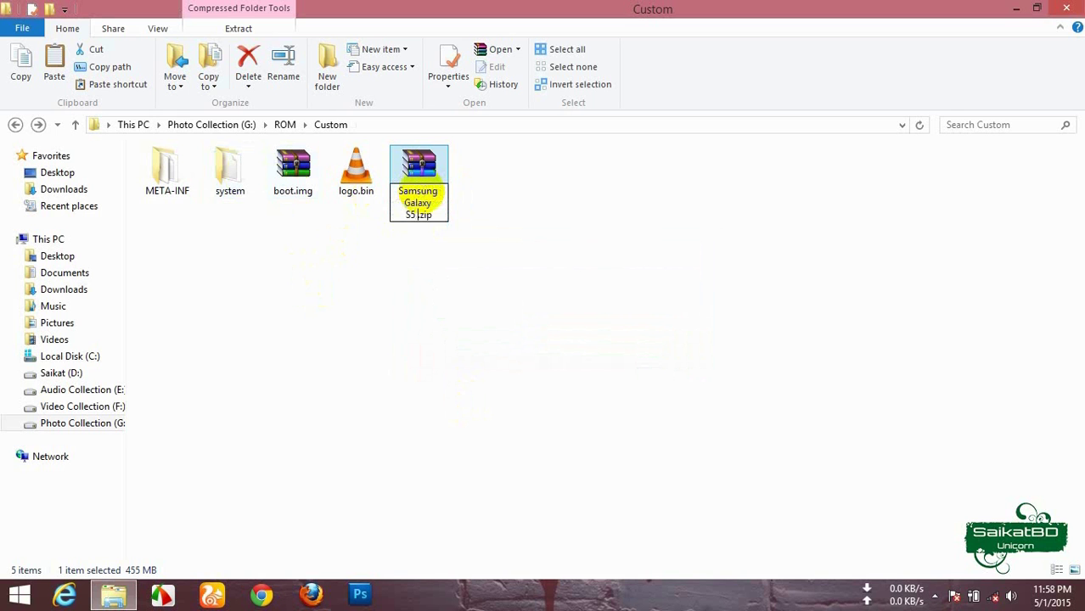
type(" Rom Ported")
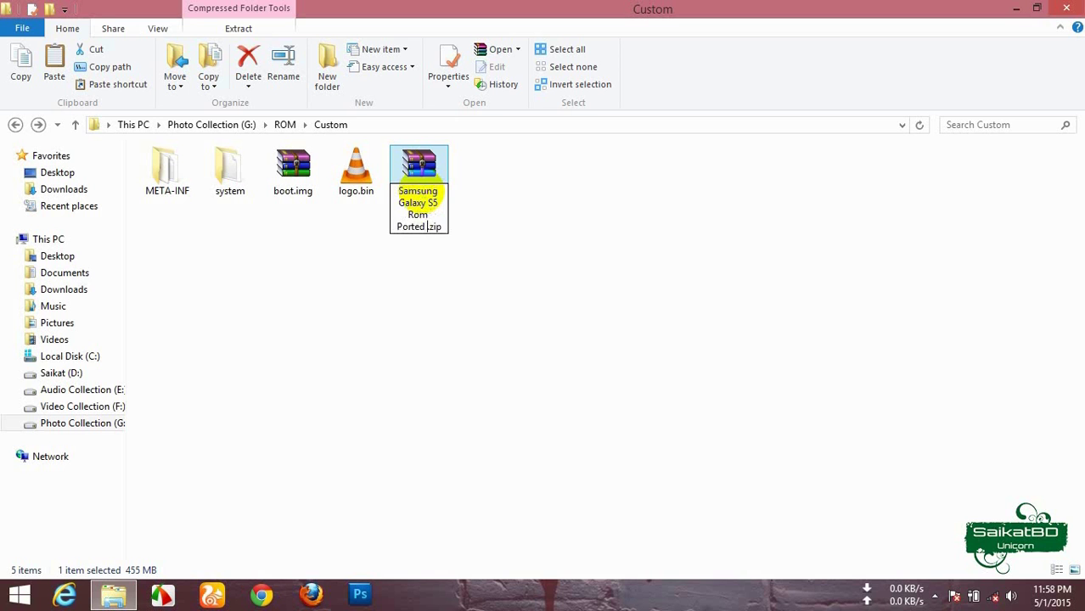
type(" By Sai")
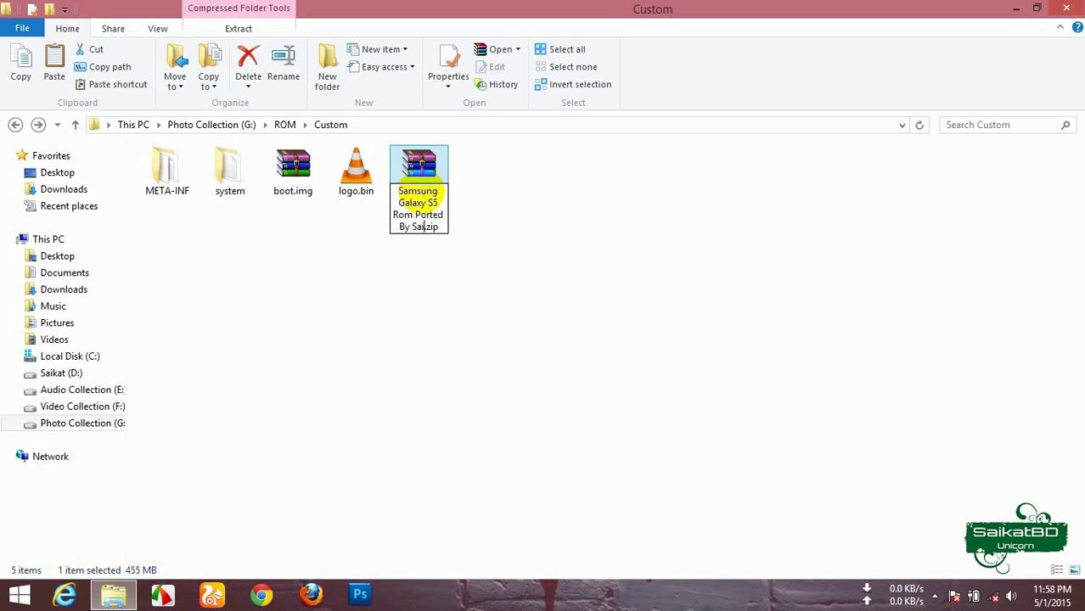
type("katBD")
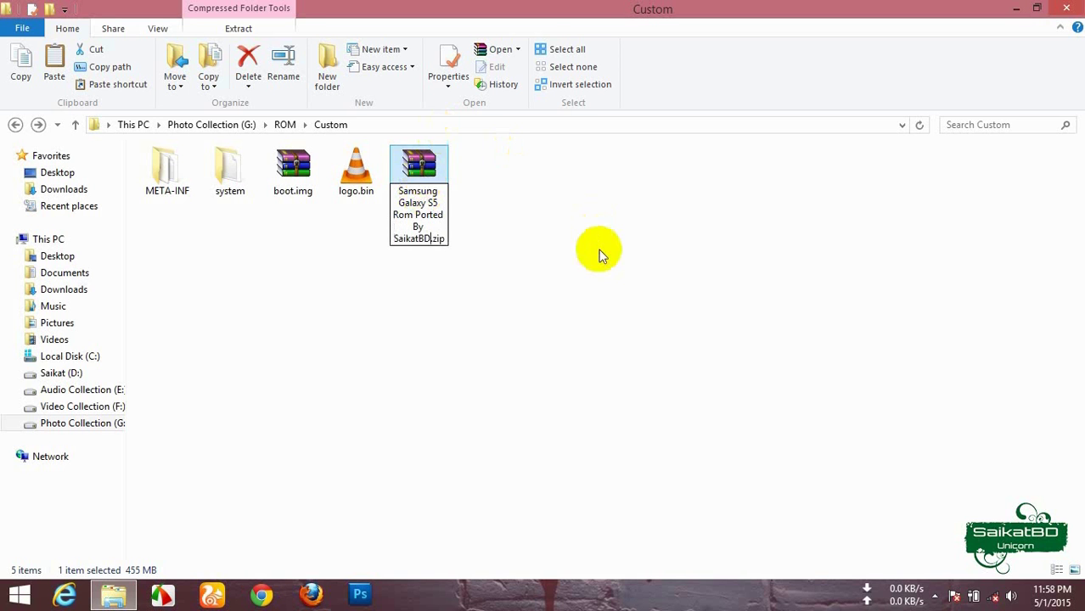
left_click(536, 233)
Delete META-INF, system, boot.img and logo.bin from the Custom folder, keeping only the zipped ROM, and close the folder window
left_click_drag(157, 213, 351, 126)
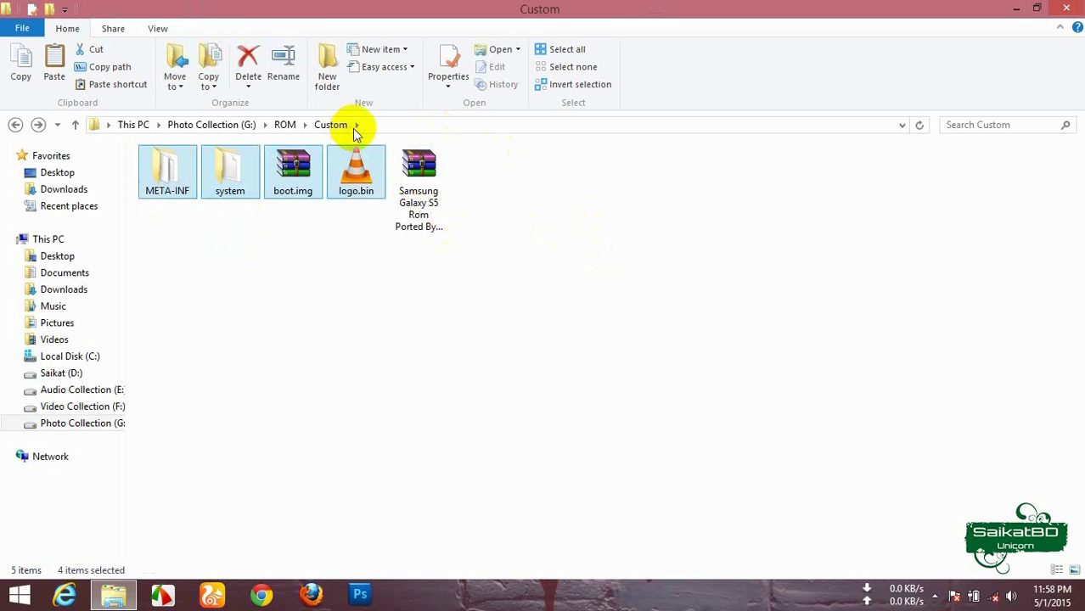
right_click(362, 189)
left_click(401, 387)
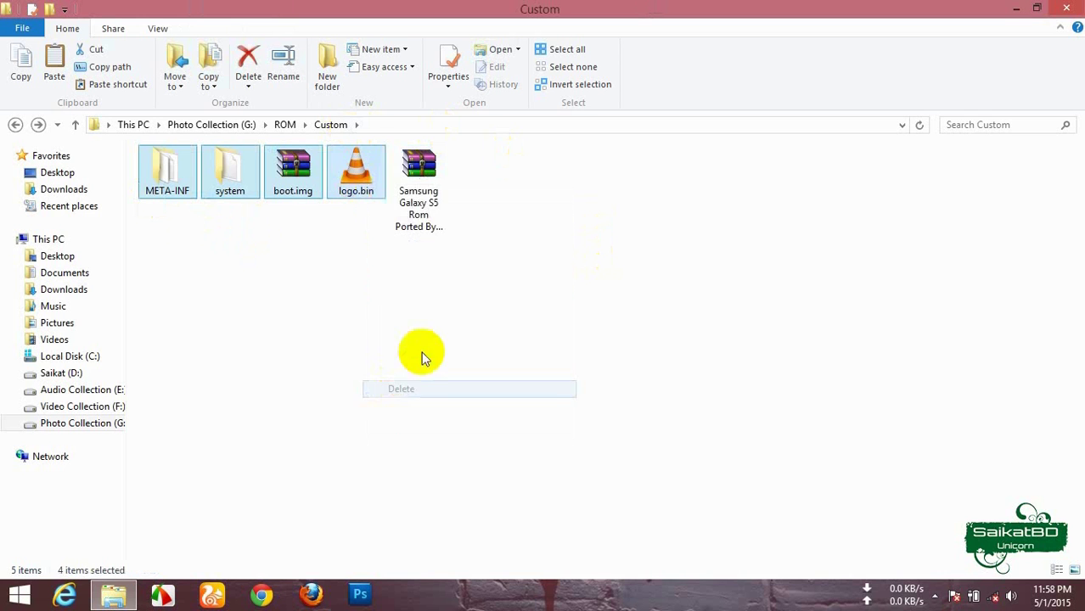
left_click(168, 193)
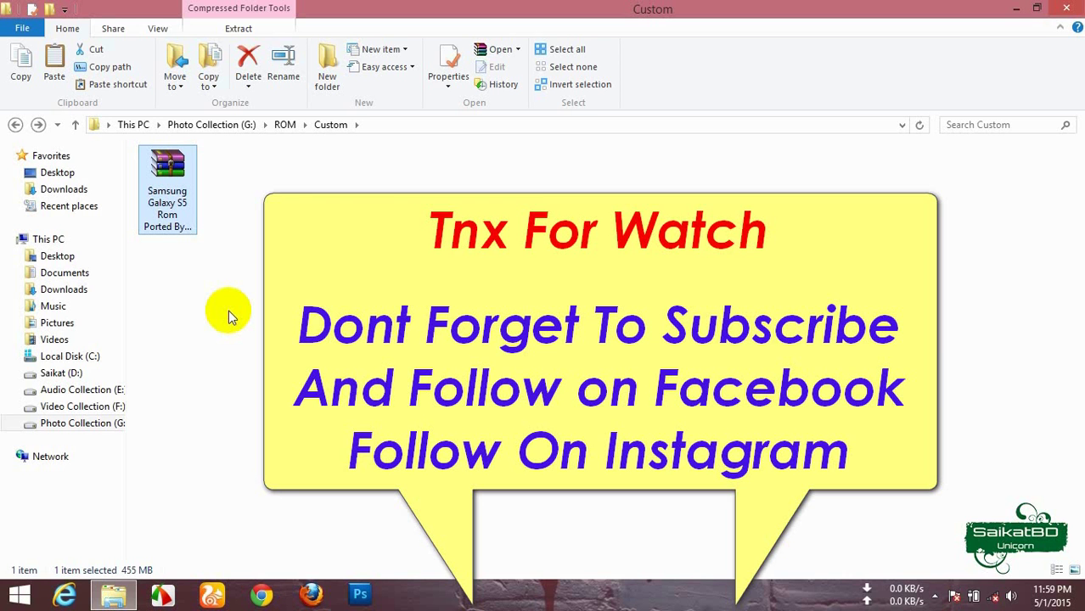
left_click(1067, 8)
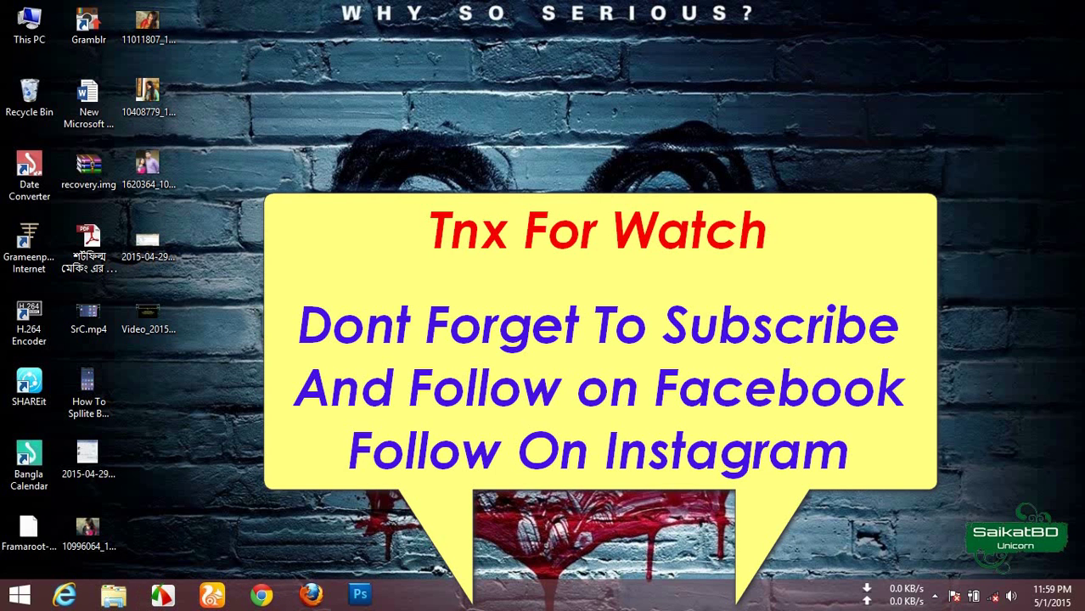